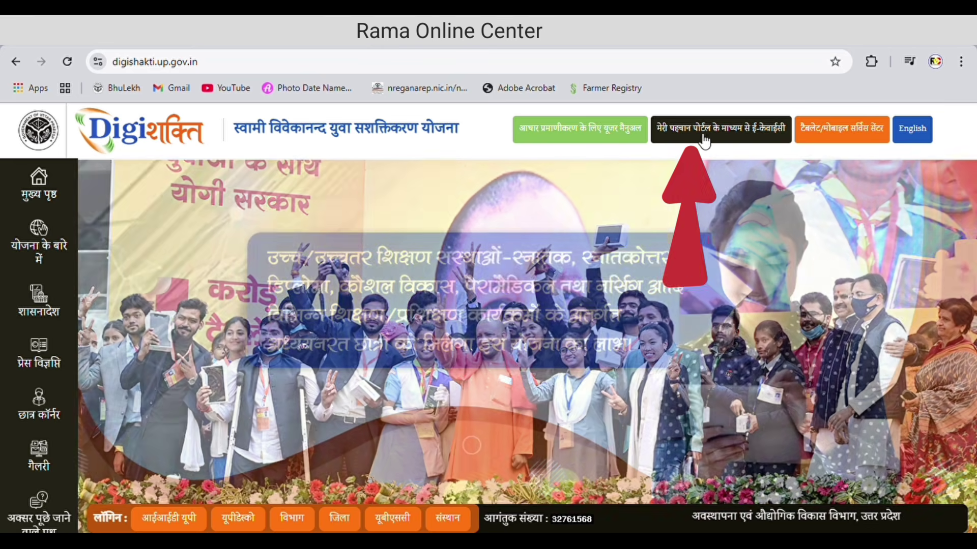
# Step: Open the MeriPehchaan e-KYC student search and choose State Council for Vocational Training
pyautogui.click(723, 137)
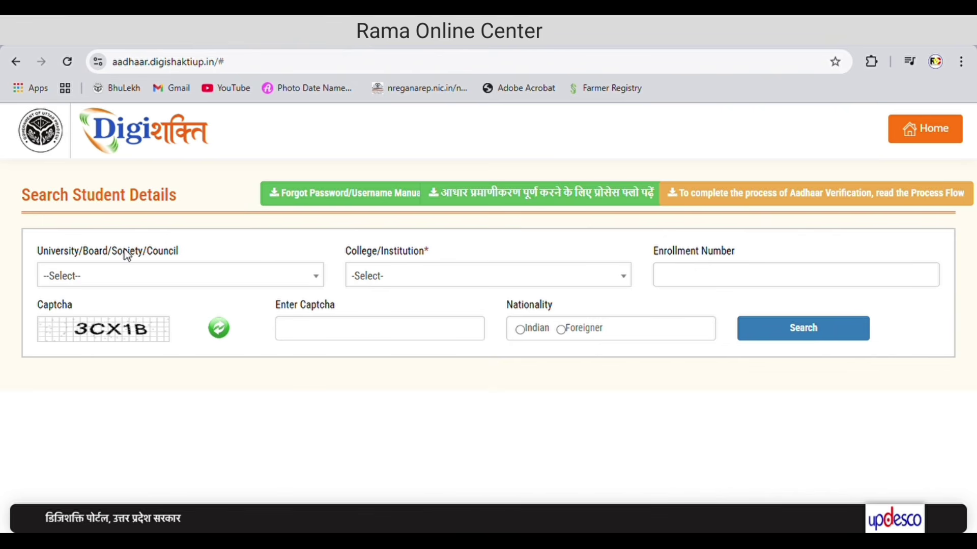
pyautogui.moveTo(39, 252); pyautogui.dragTo(196, 255)
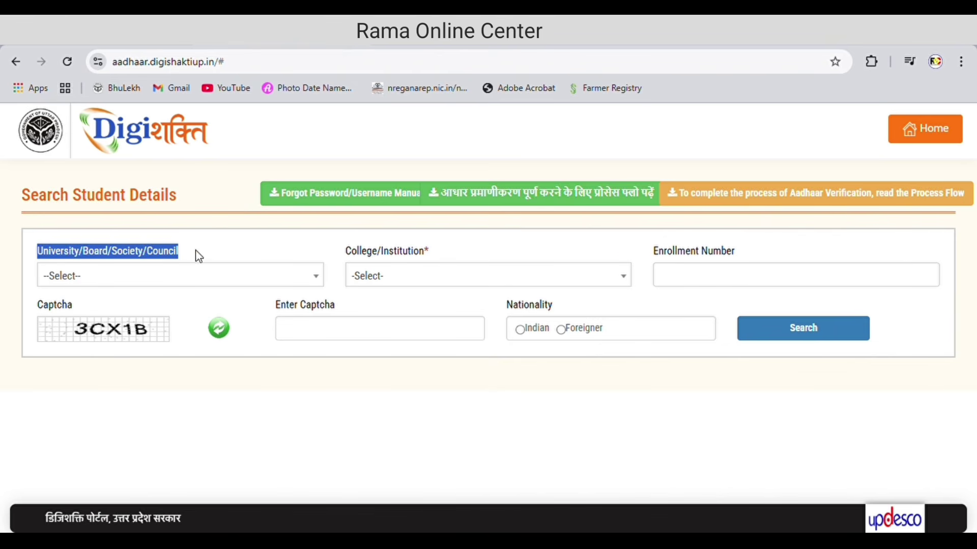
pyautogui.click(117, 289)
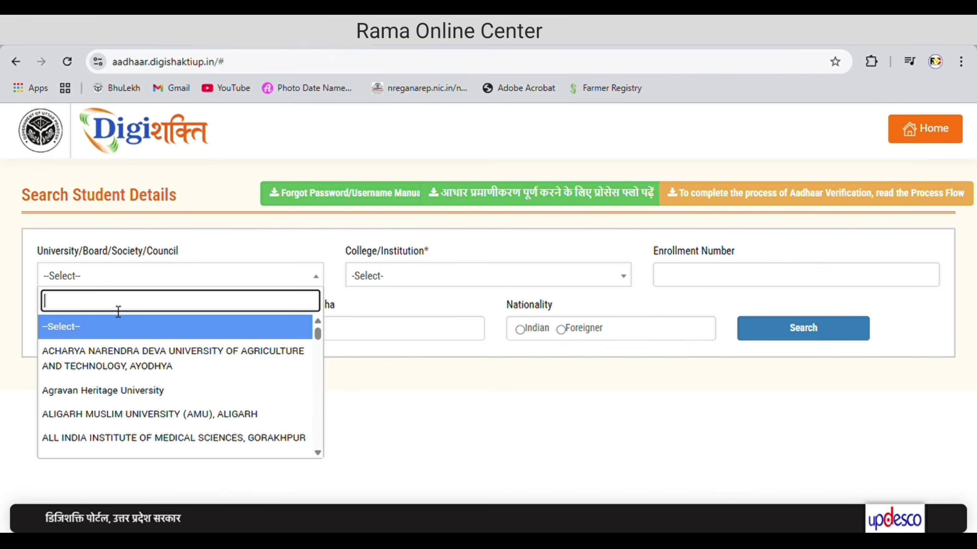
pyautogui.write('st')
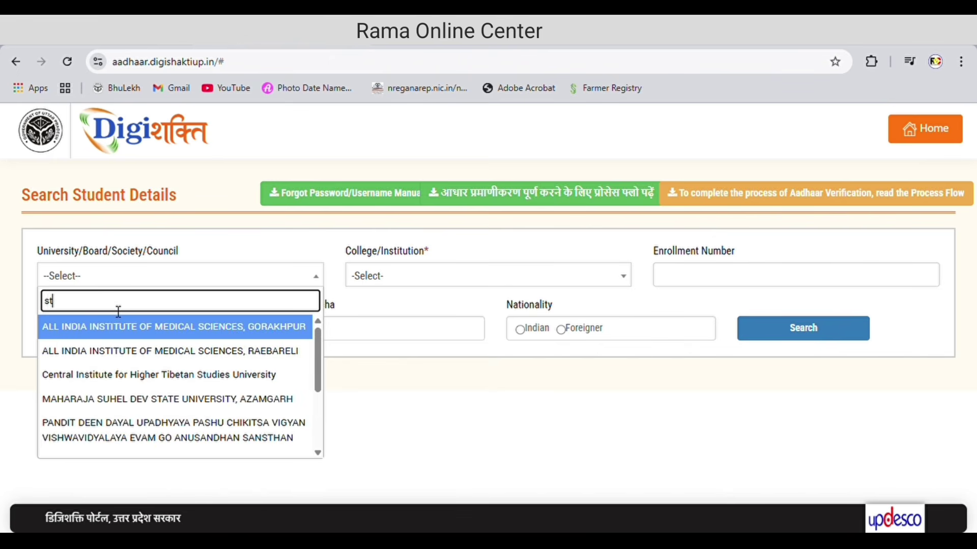
pyautogui.write('ate c')
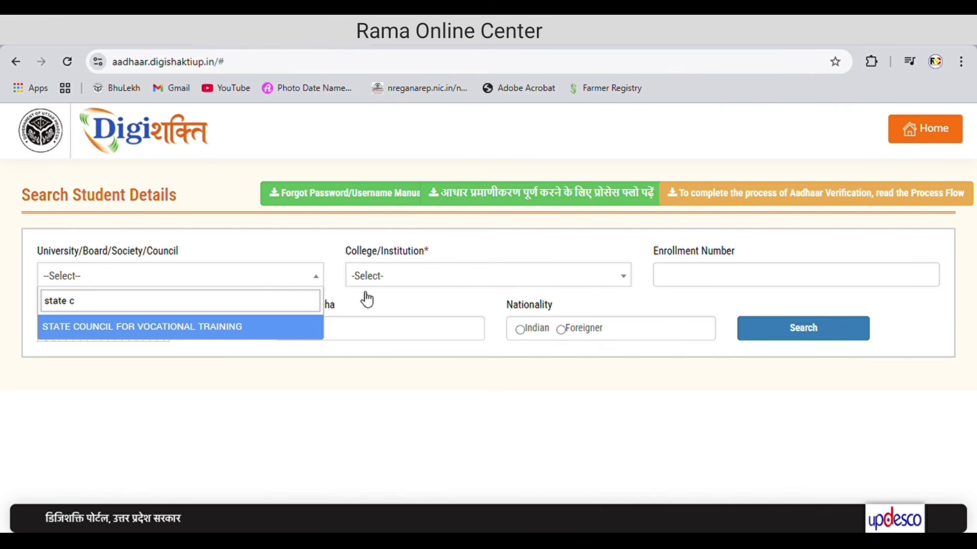
pyautogui.press('Return')
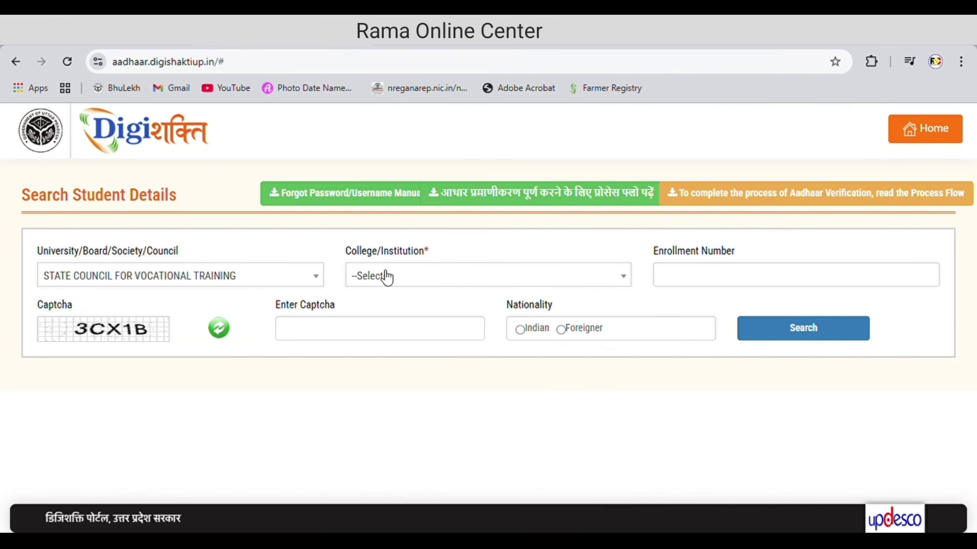
# Step: Select Raj Rajeshwari Private ITI Mawana Meerut as the college and Indian nationality
pyautogui.click(411, 278)
pyautogui.click(403, 352)
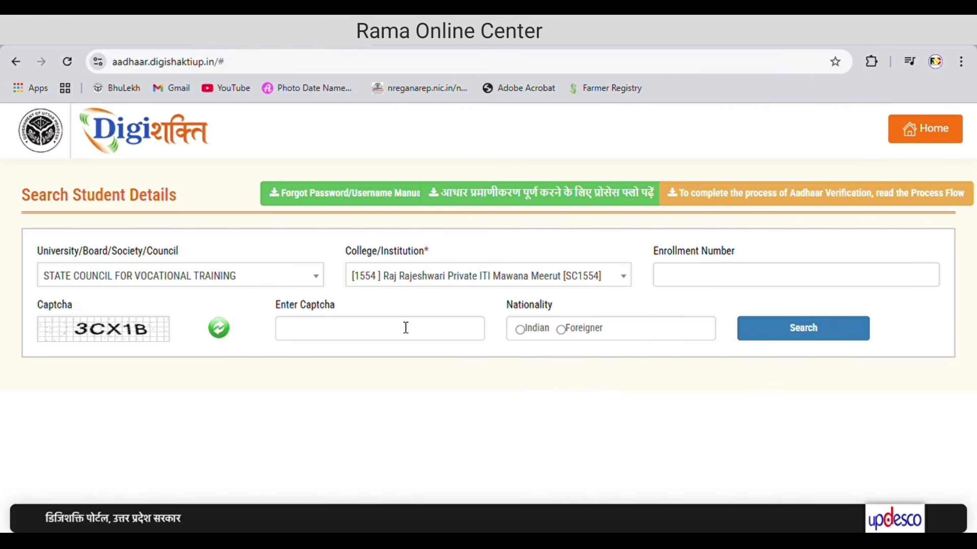
pyautogui.moveTo(653, 252); pyautogui.dragTo(733, 256)
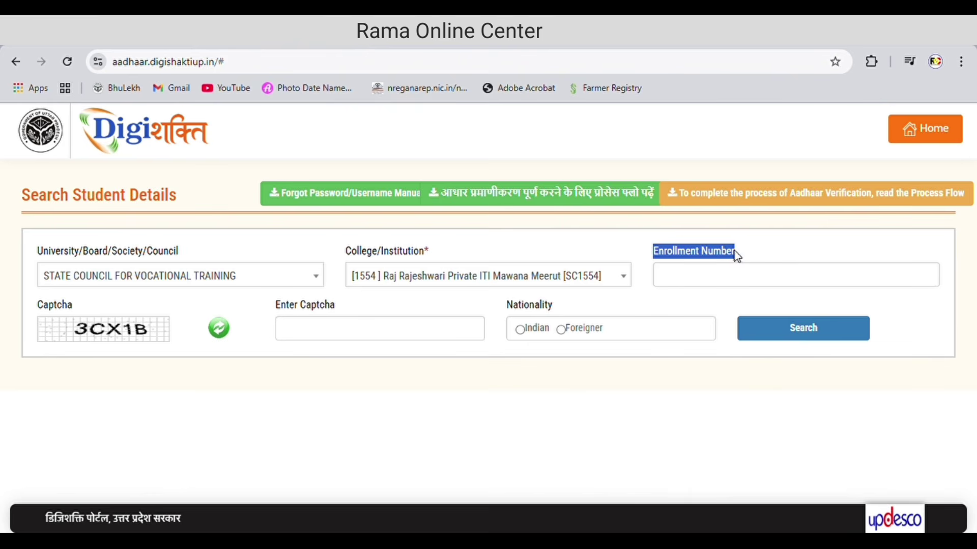
pyautogui.moveTo(38, 306); pyautogui.dragTo(88, 307)
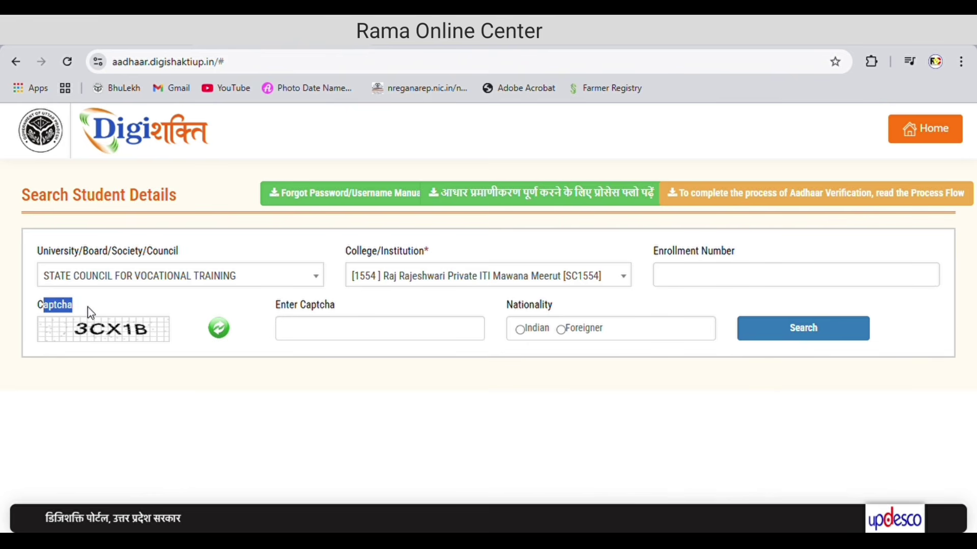
pyautogui.moveTo(507, 307); pyautogui.dragTo(575, 311)
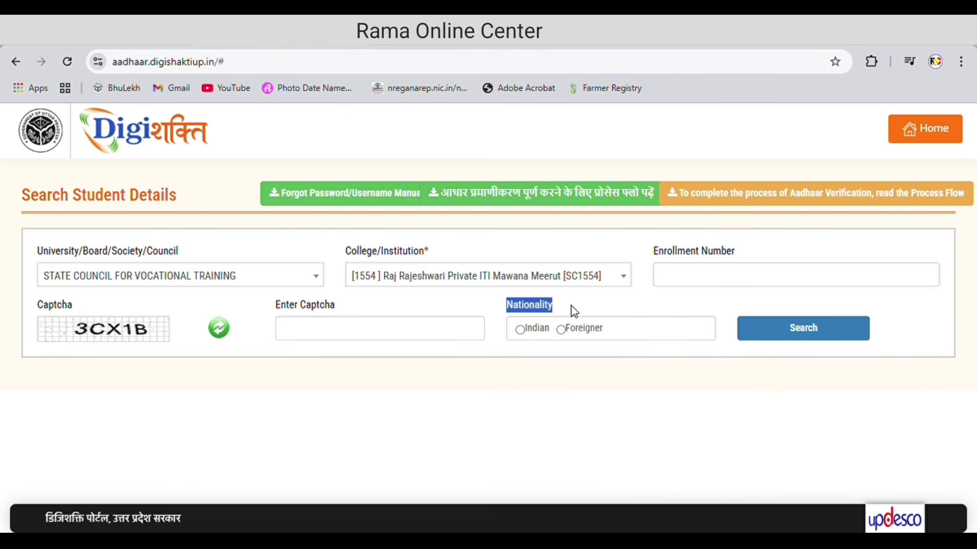
pyautogui.click(520, 330)
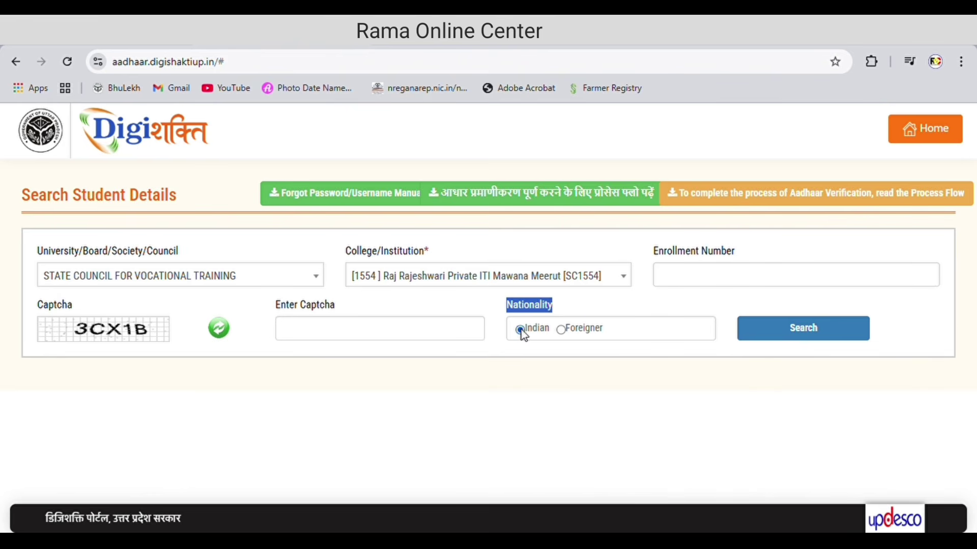
# Step: Run the search and review the Student Details and Verification Status panels
pyautogui.click(825, 333)
pyautogui.scroll(-1, 800, 341)
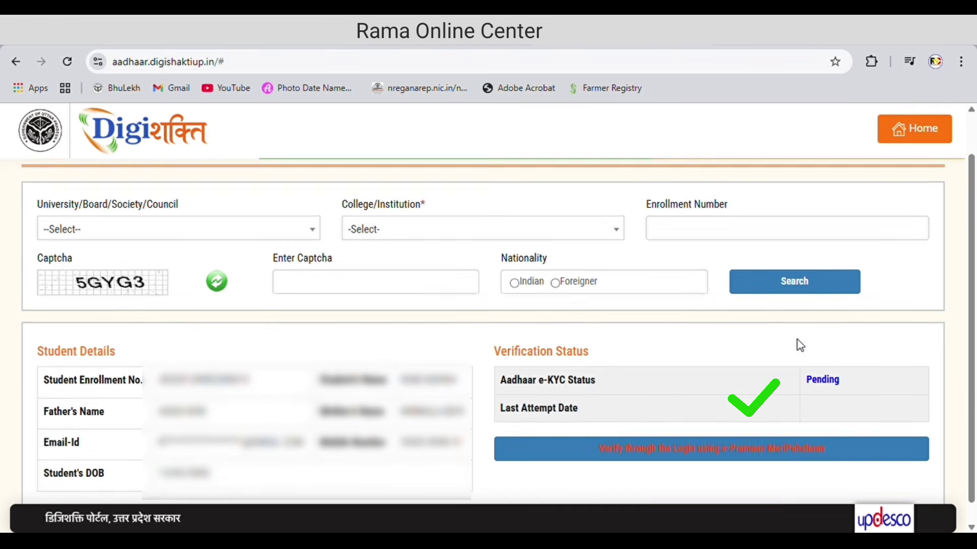
pyautogui.scroll(1, 255, 300)
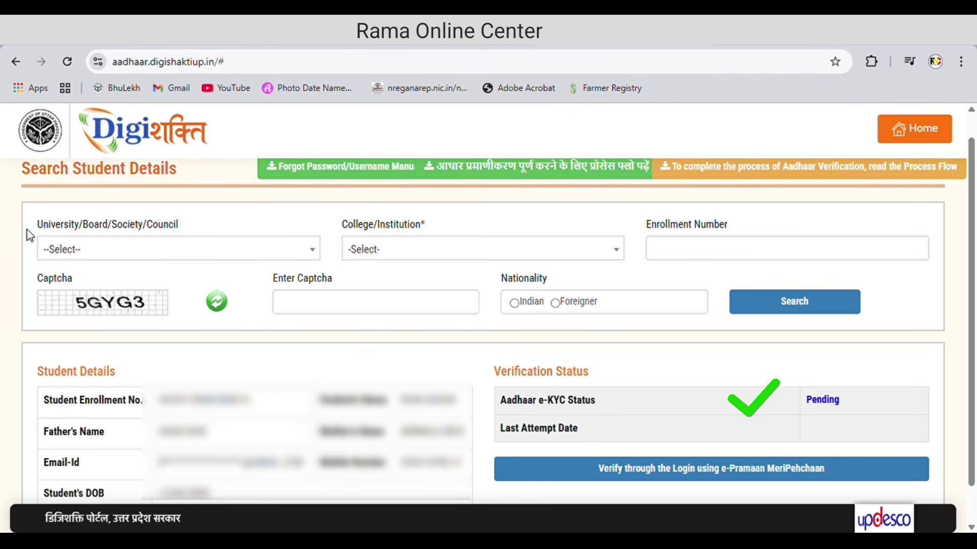
pyautogui.moveTo(38, 374); pyautogui.dragTo(119, 381)
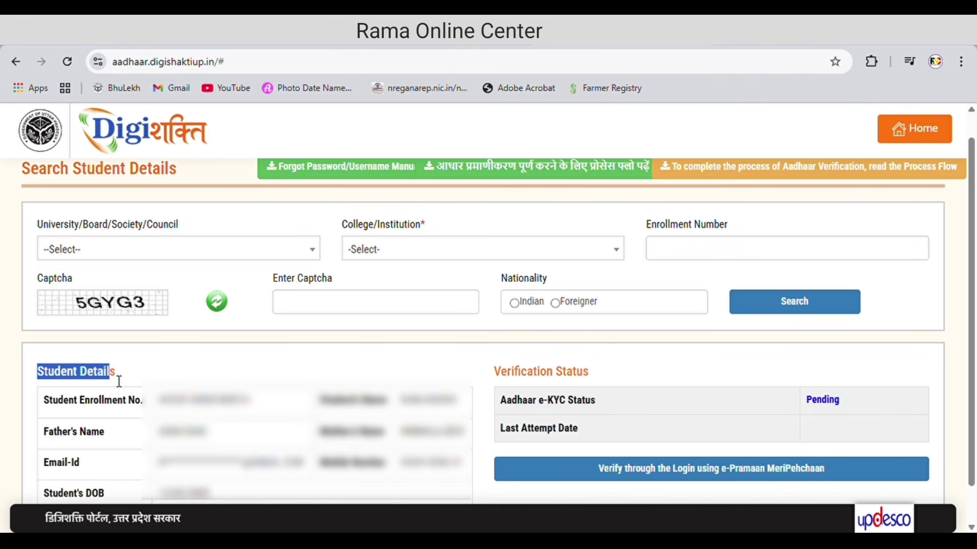
pyautogui.moveTo(501, 375); pyautogui.dragTo(607, 379)
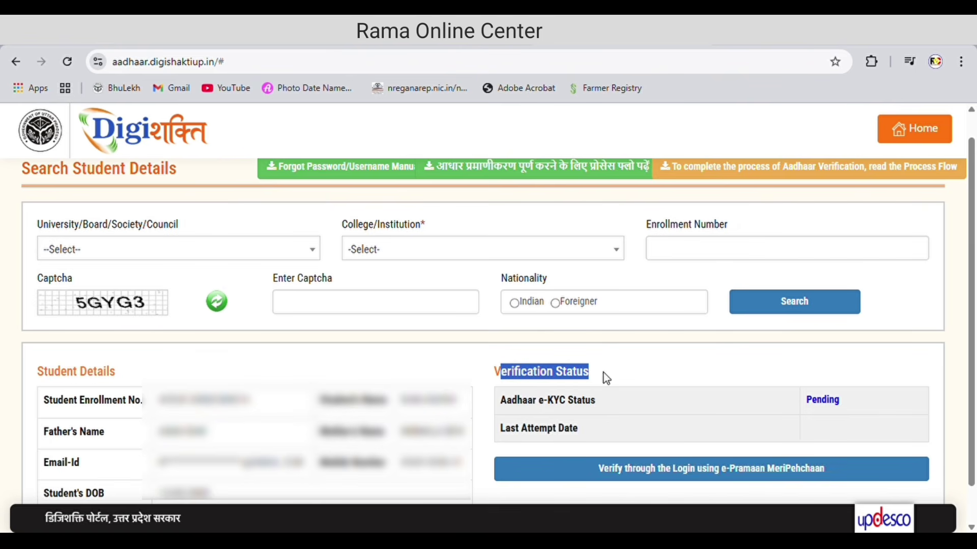
pyautogui.moveTo(45, 401); pyautogui.dragTo(441, 493)
pyautogui.click(441, 494)
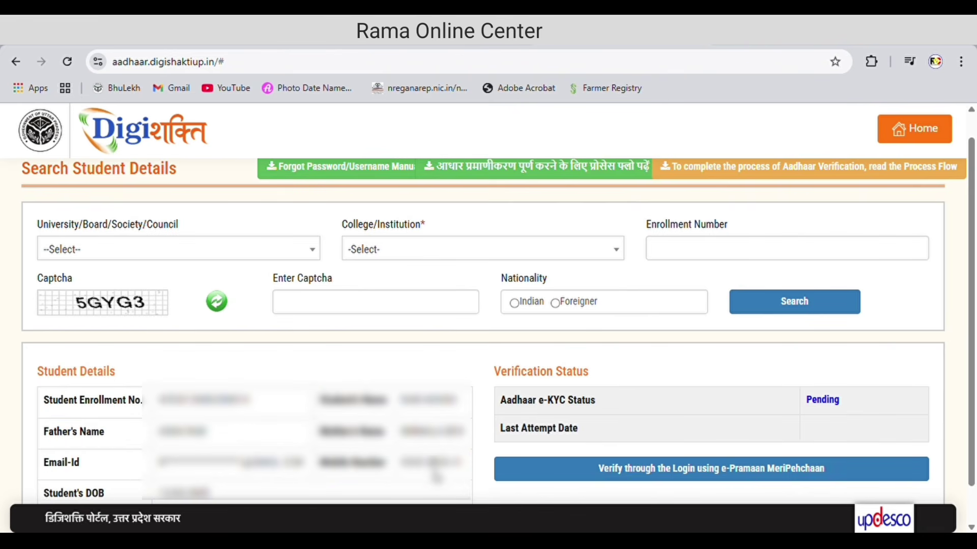
# Step: Point out the empty Last Attempt Date and the Pending Aadhaar e-KYC status
pyautogui.tripleClick(600, 433)
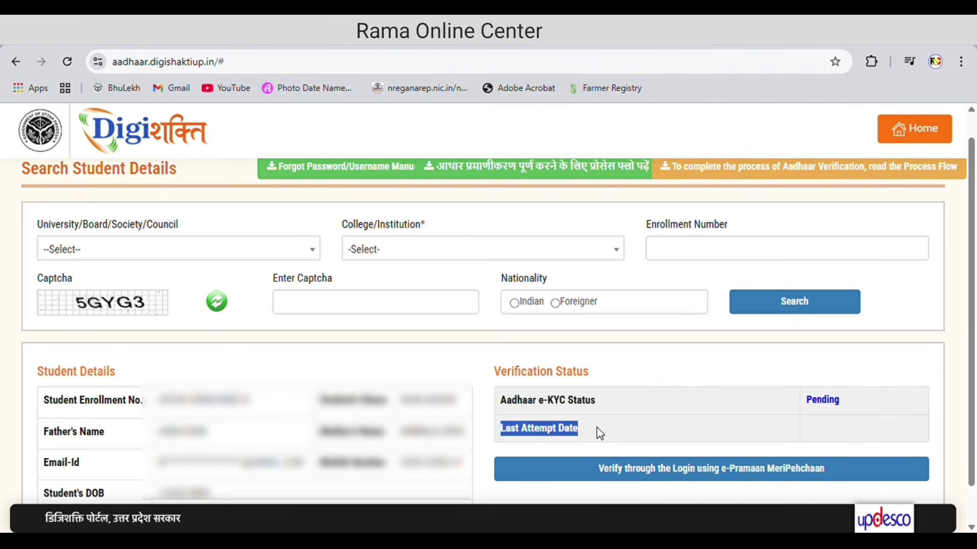
pyautogui.click(803, 435)
pyautogui.tripleClick(869, 400)
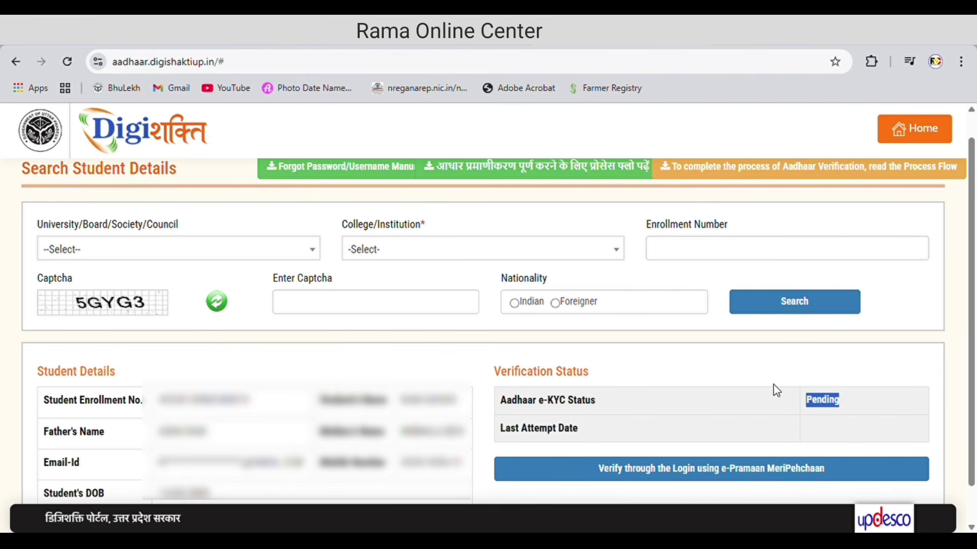
pyautogui.click(739, 379)
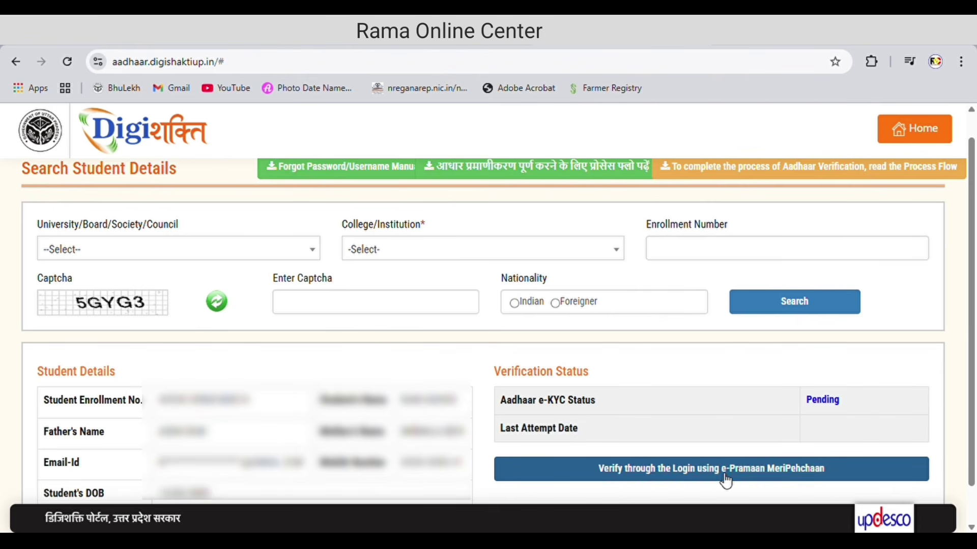
# Step: Attempt e-Pramaan MeriPehchaan sign-in by mobile number, which returns 'User not found!'
pyautogui.click(534, 475)
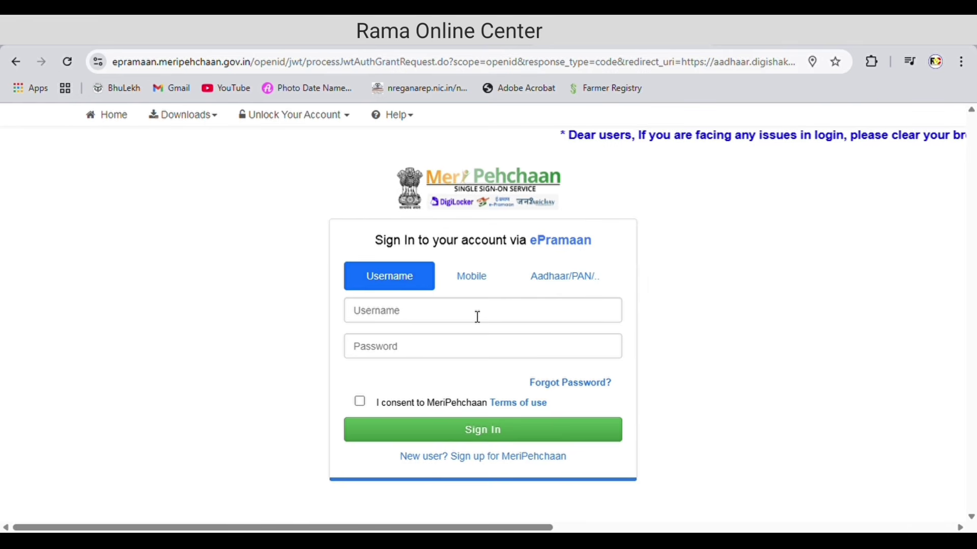
pyautogui.click(471, 286)
pyautogui.click(546, 285)
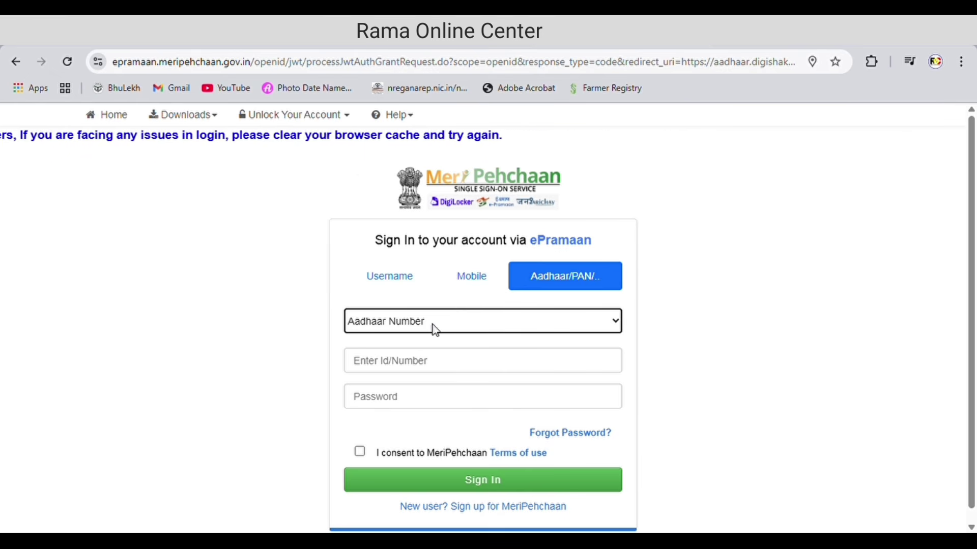
pyautogui.click(474, 282)
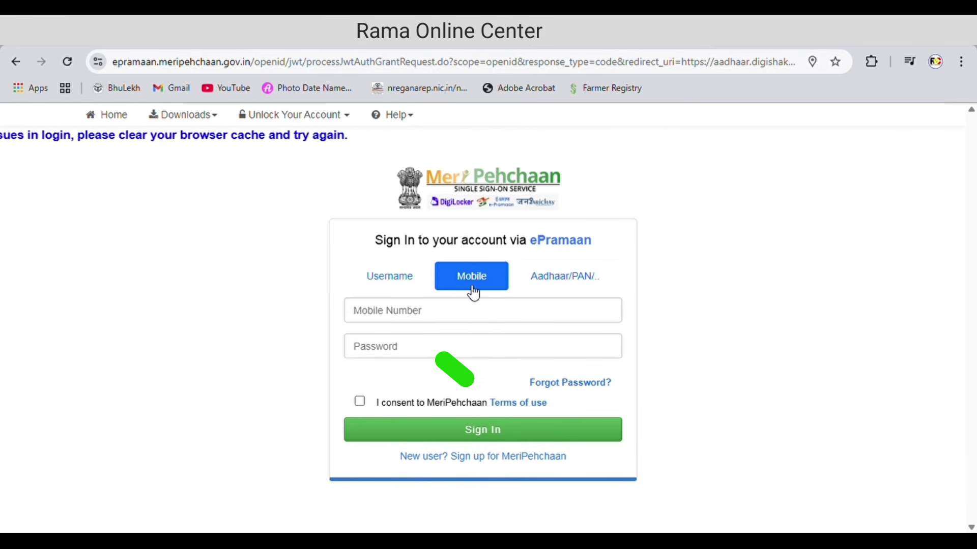
pyautogui.click(469, 319)
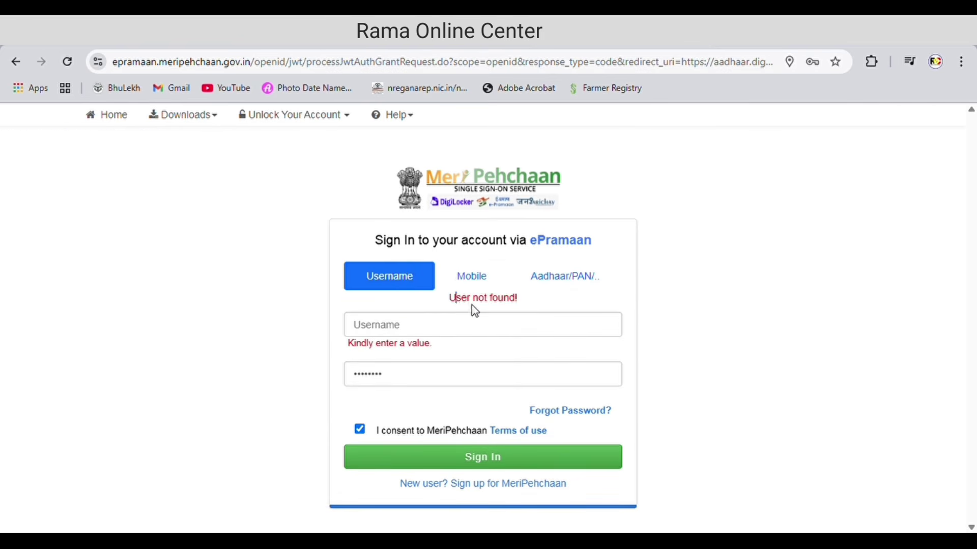
pyautogui.moveTo(450, 298); pyautogui.dragTo(545, 306)
pyautogui.click(545, 306)
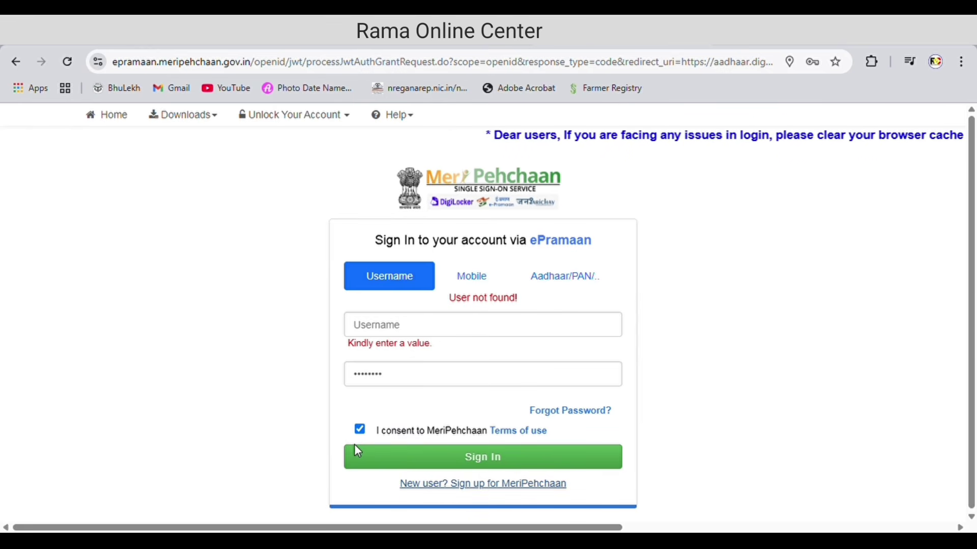
# Step: Open the new-user sign-up form and request an OTP for the user's mobile number
pyautogui.click(475, 488)
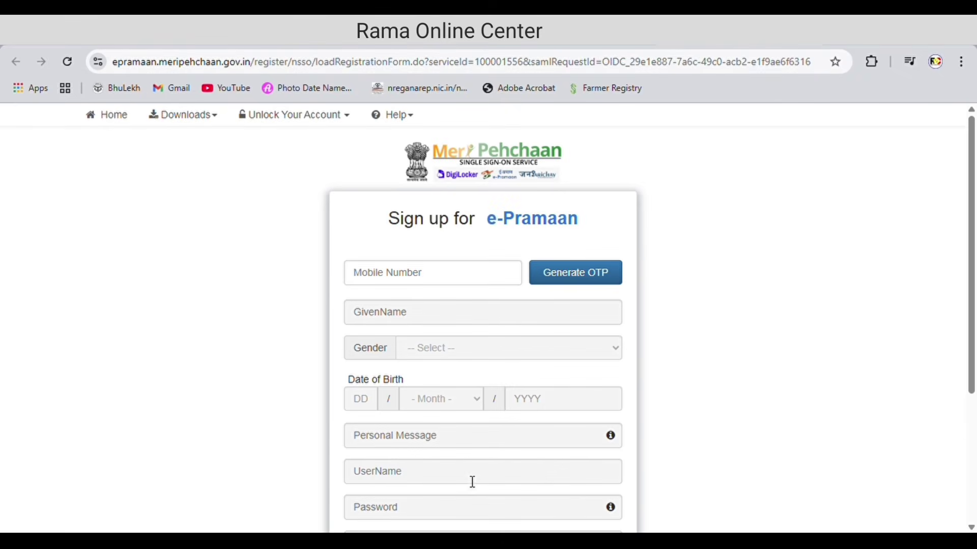
pyautogui.moveTo(387, 218); pyautogui.dragTo(598, 224)
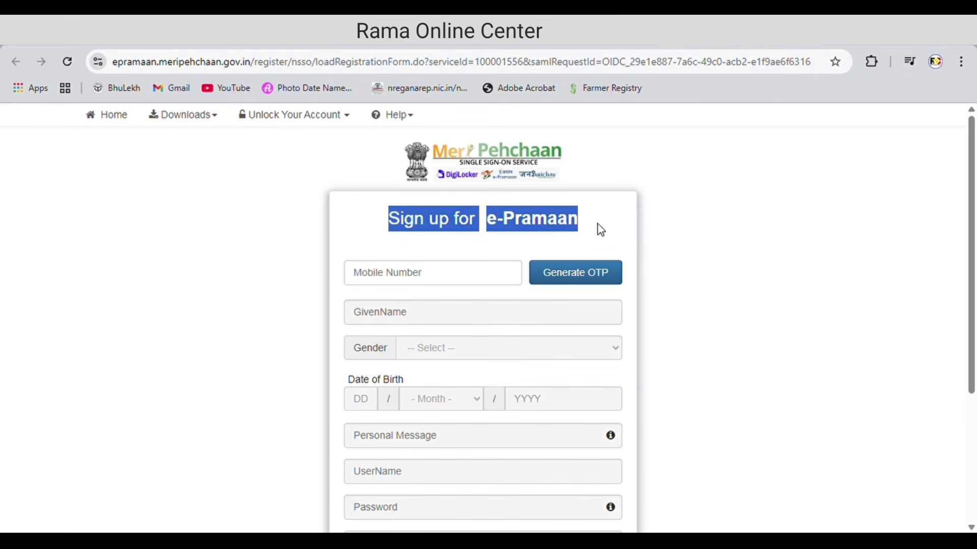
pyautogui.click(405, 281)
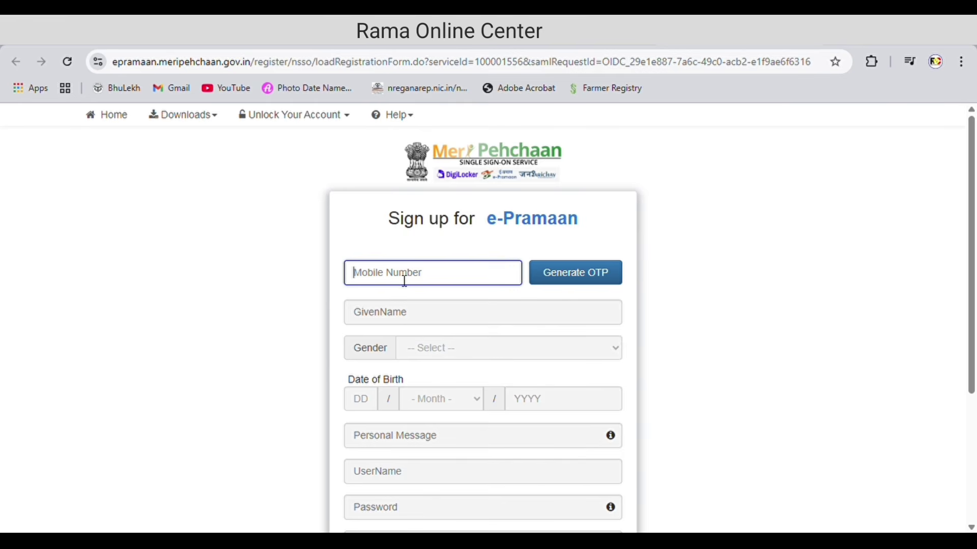
pyautogui.write('91208')
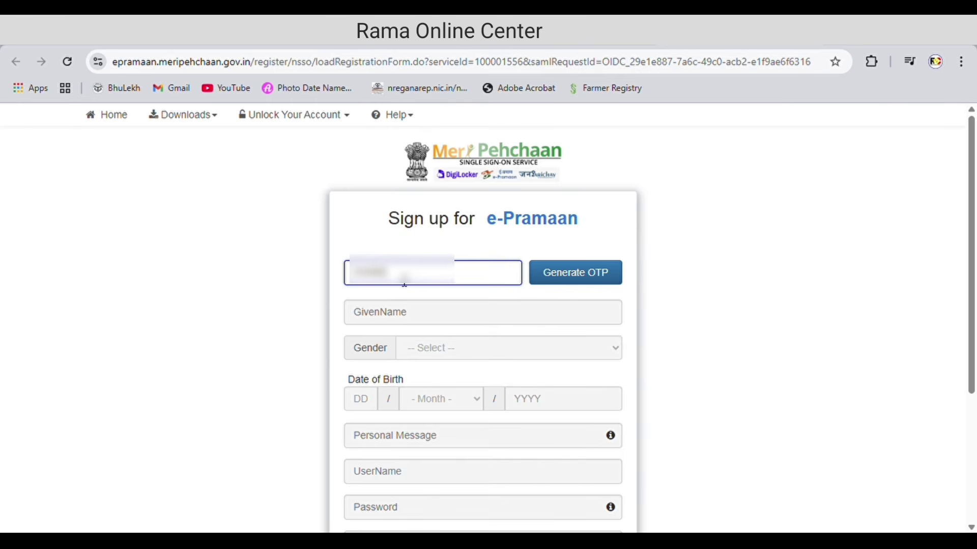
pyautogui.click(580, 283)
# Step: Enter the received one-time password and verify it
pyautogui.moveTo(346, 300); pyautogui.dragTo(452, 320)
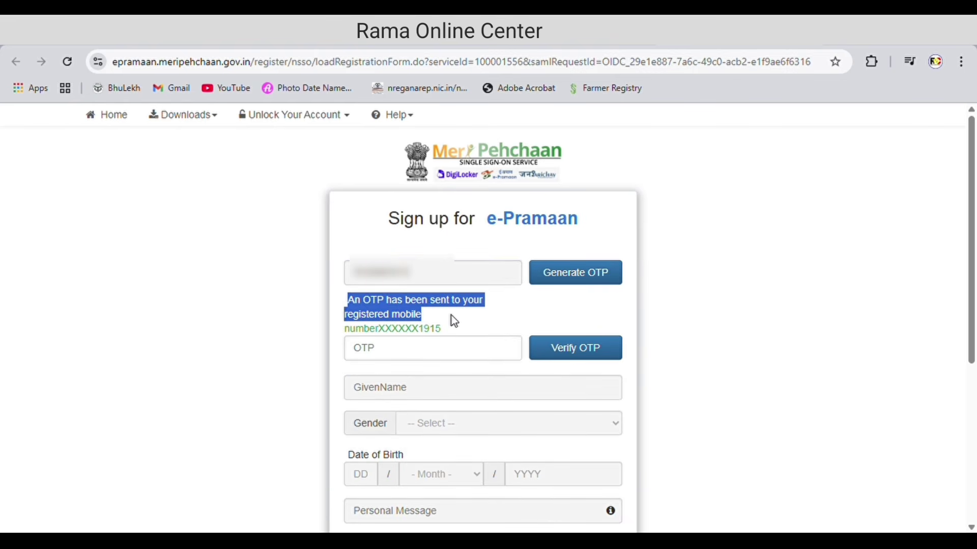
pyautogui.click(430, 355)
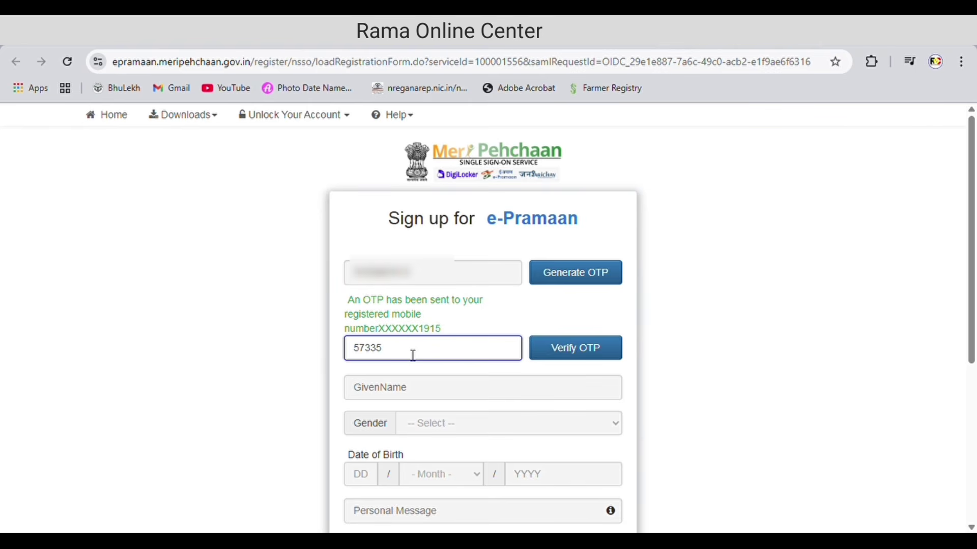
pyautogui.click(539, 360)
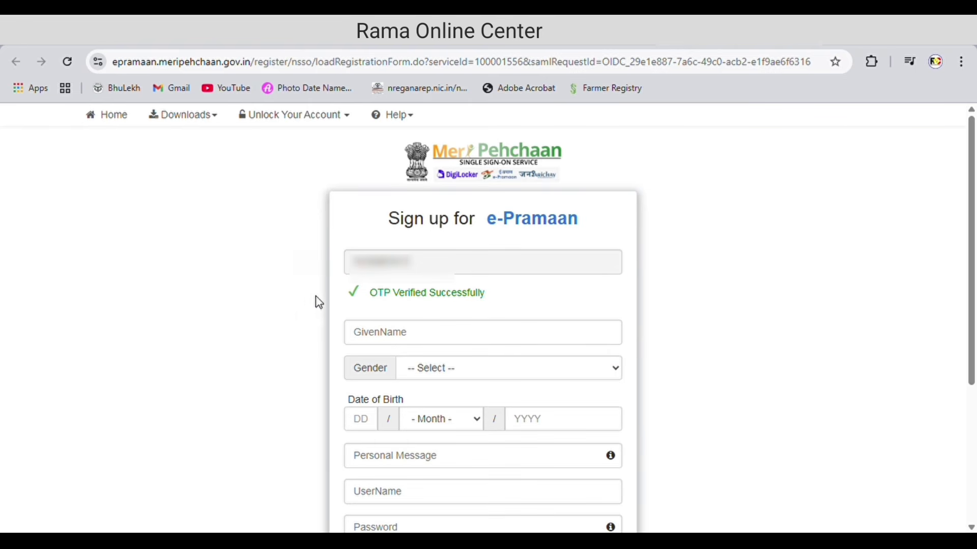
# Step: Fill in the user's given name, Male gender and date of birth
pyautogui.moveTo(315, 303); pyautogui.dragTo(510, 292)
pyautogui.click(420, 338)
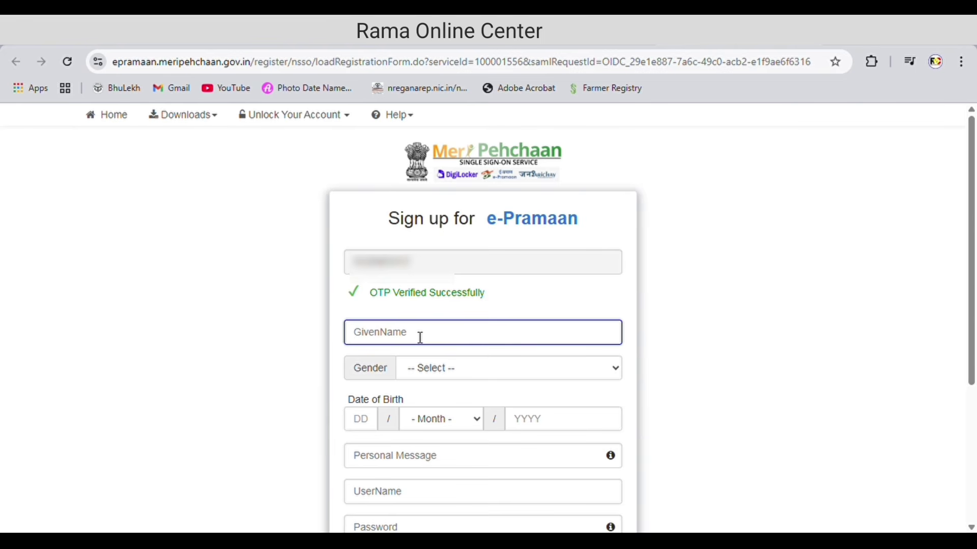
pyautogui.write('RAMA')
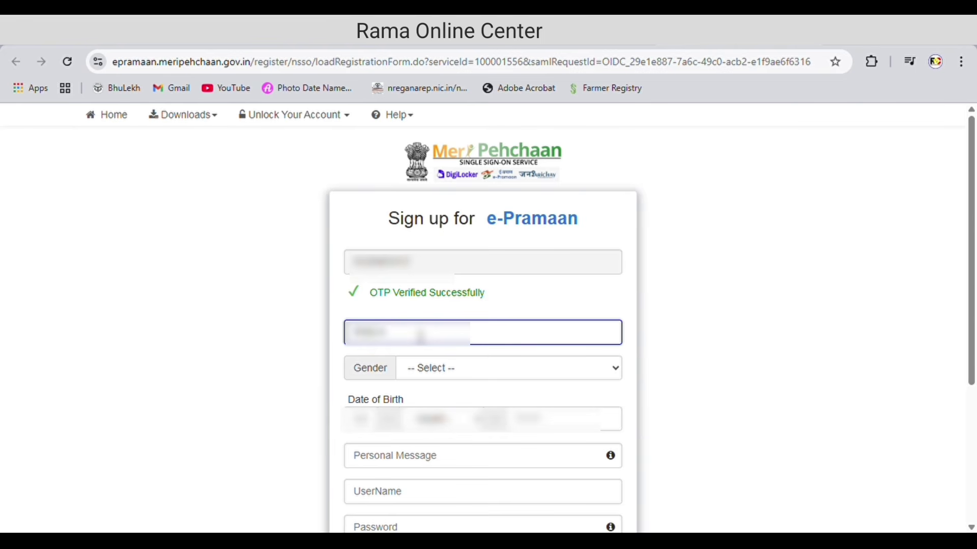
pyautogui.write('ar')
pyautogui.click(453, 375)
pyautogui.click(455, 407)
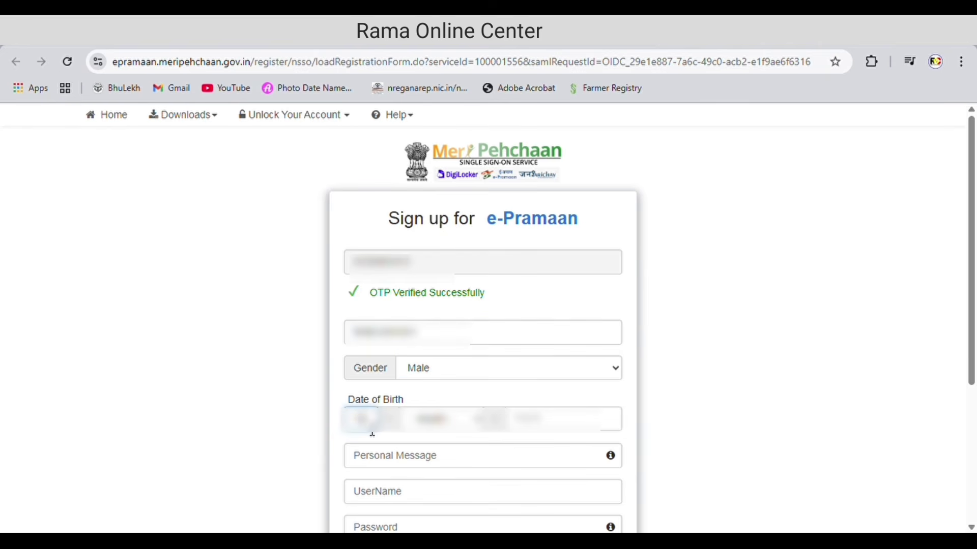
pyautogui.click(467, 429)
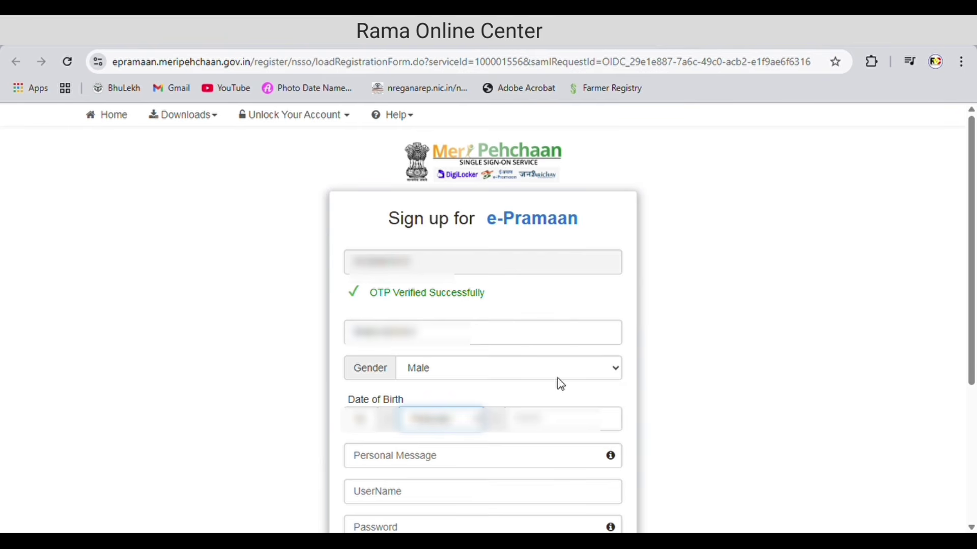
pyautogui.click(572, 421)
pyautogui.write('19')
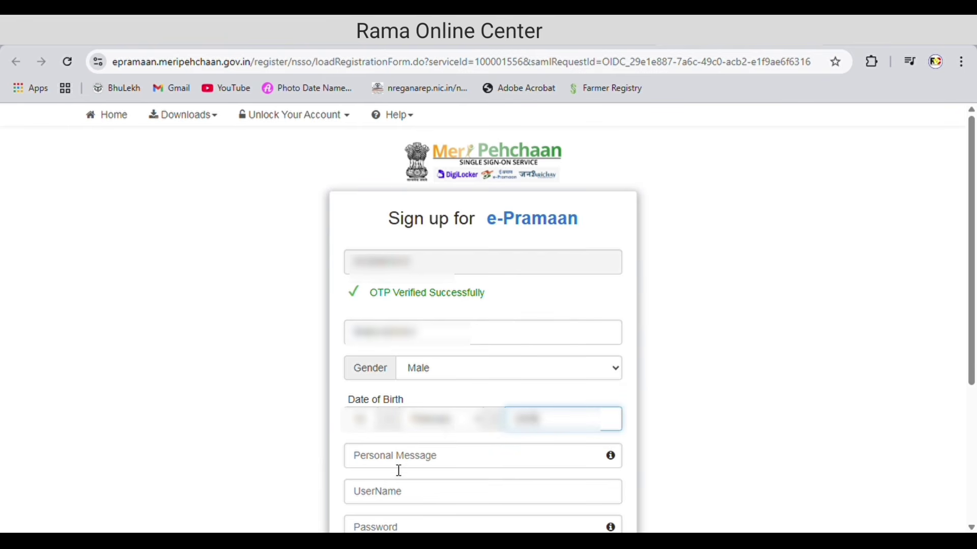
# Step: Enter the username and password, then submit the registration to create the account
pyautogui.click(365, 493)
pyautogui.click(379, 527)
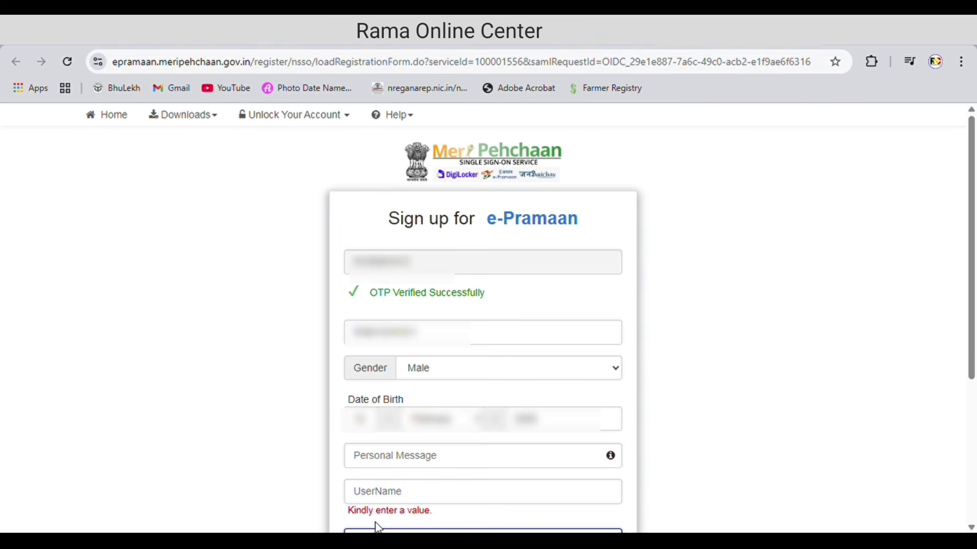
pyautogui.scroll(-5, 460, 484)
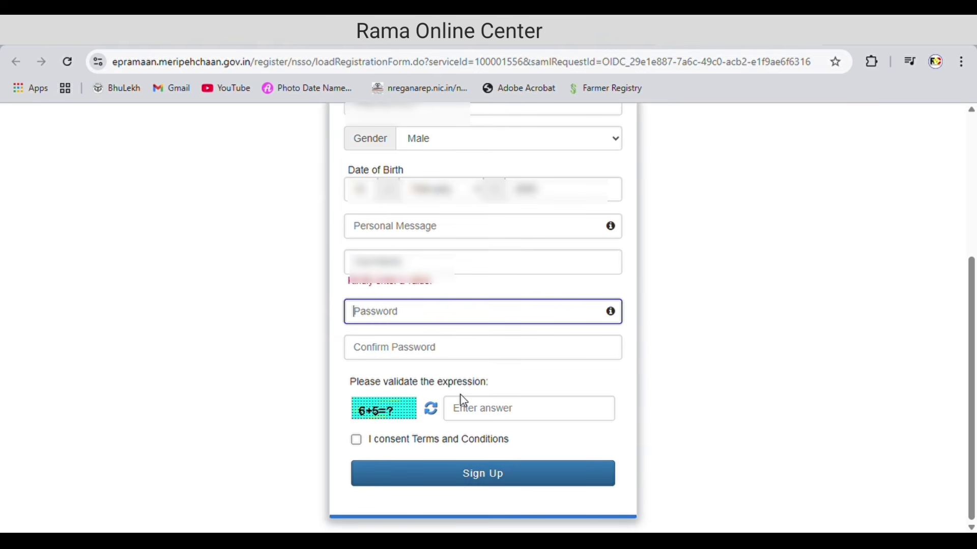
pyautogui.click(367, 262)
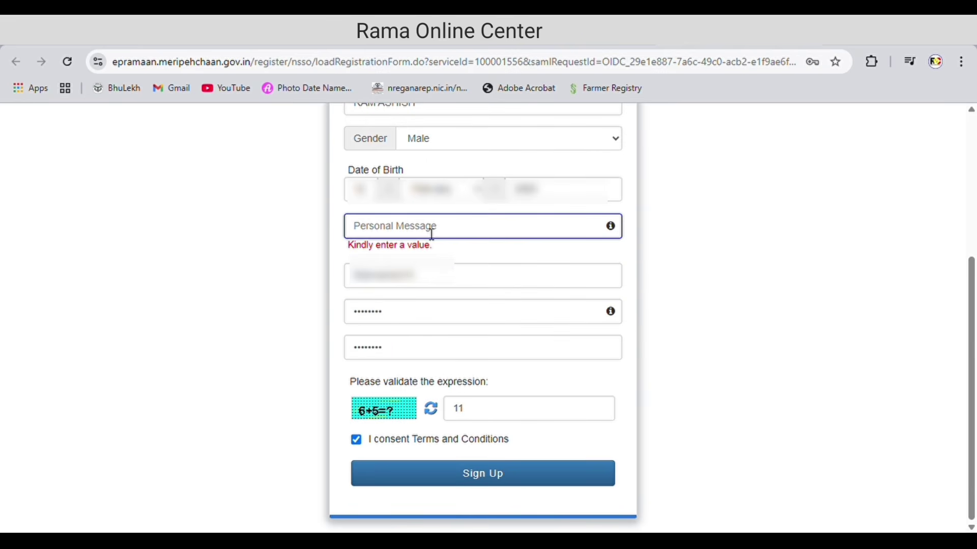
pyautogui.click(480, 463)
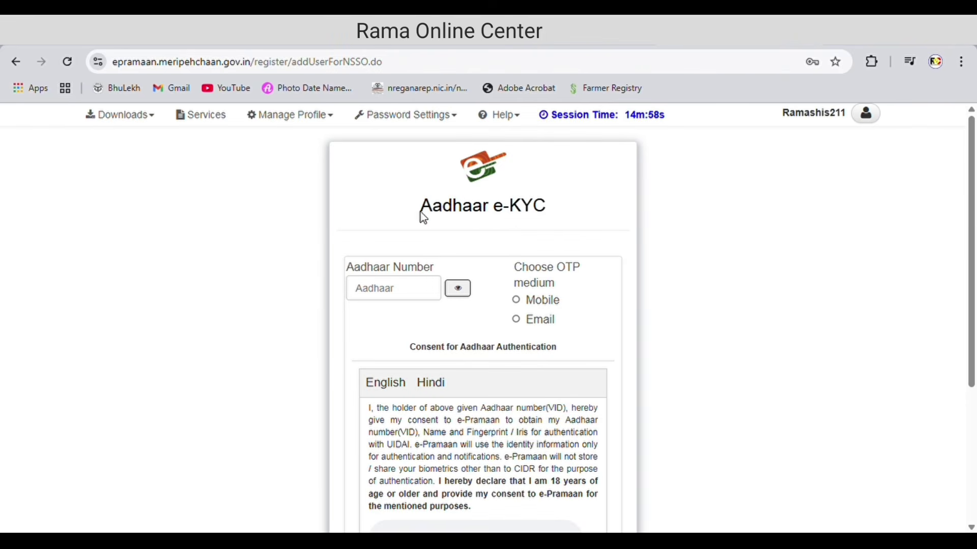
# Step: Enter the student's Aadhaar number and choose Mobile as the OTP medium
pyautogui.moveTo(420, 213); pyautogui.dragTo(578, 198)
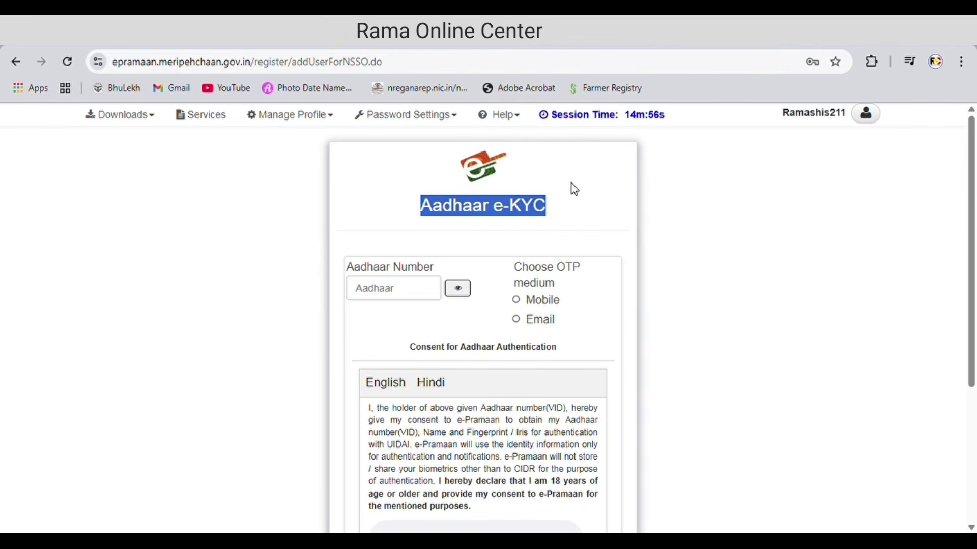
pyautogui.click(575, 189)
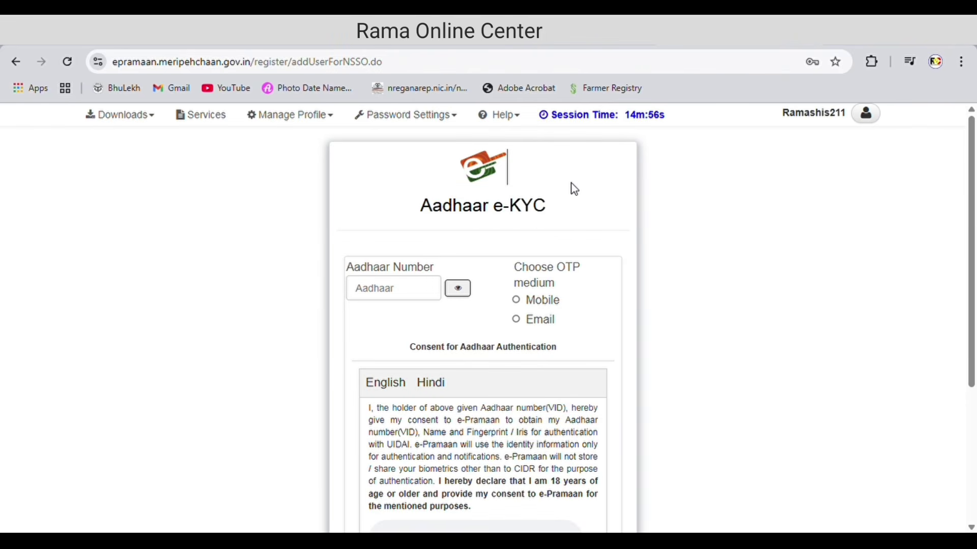
pyautogui.click(406, 300)
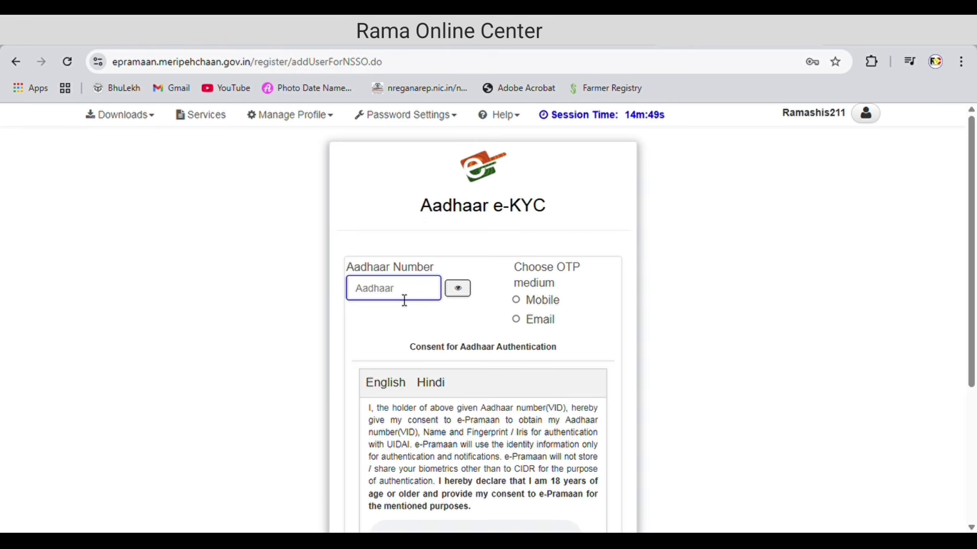
pyautogui.write('2')
pyautogui.click(516, 300)
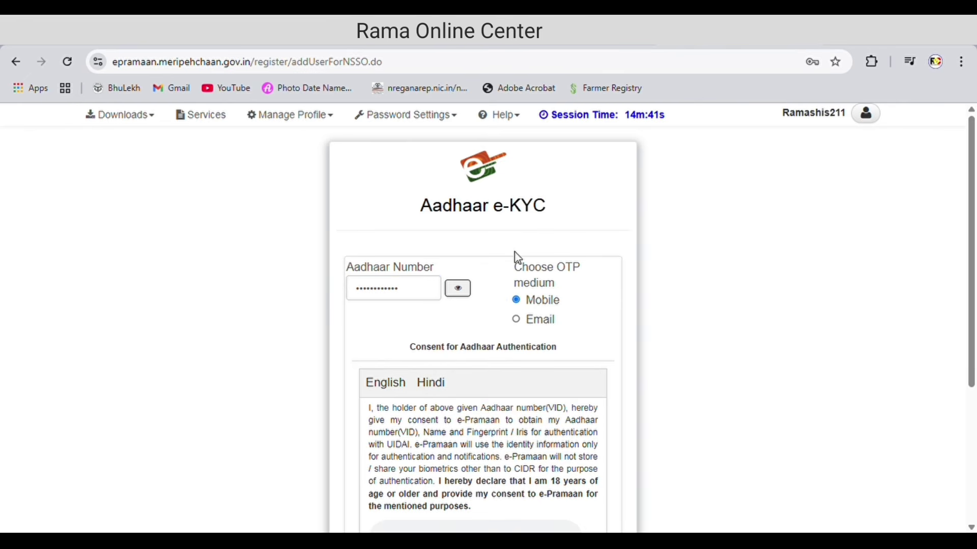
# Step: Agree to the authentication consent, answer the captcha and submit for e-KYC verification
pyautogui.scroll(-4, 440, 379)
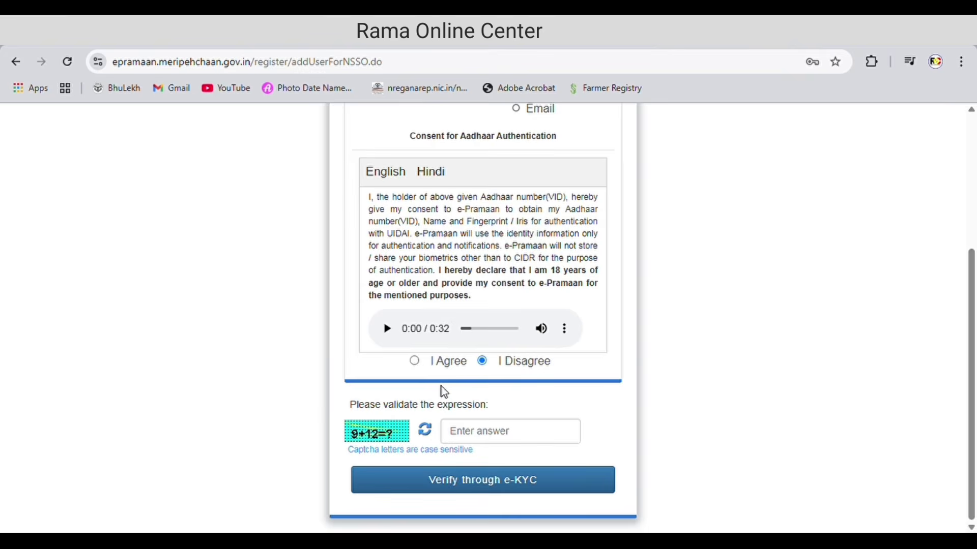
pyautogui.click(415, 361)
pyautogui.click(494, 439)
pyautogui.write('21')
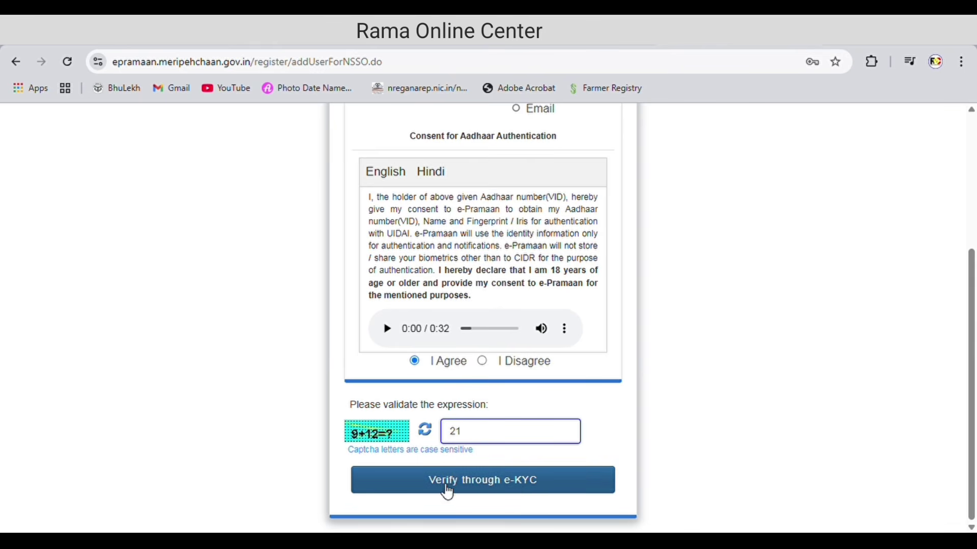
pyautogui.click(519, 487)
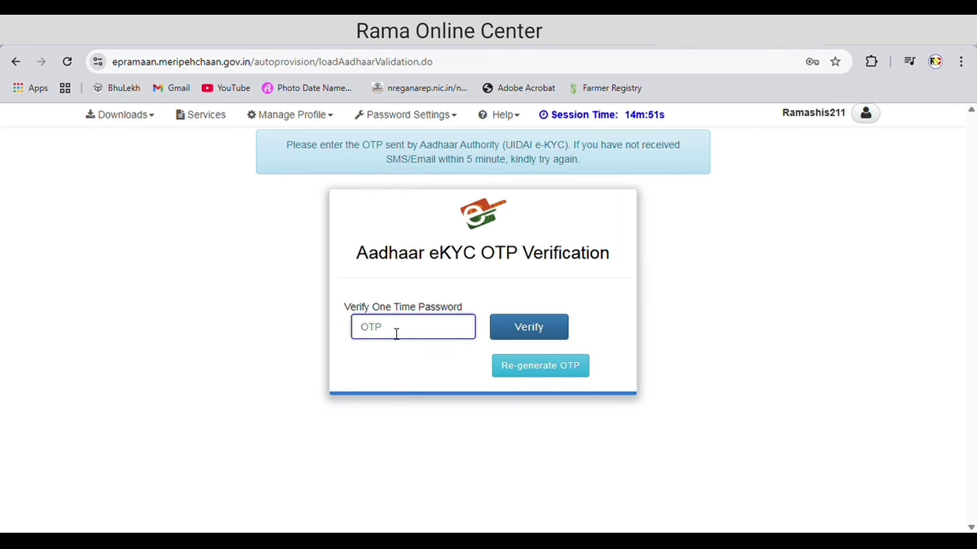
# Step: Enter the OTP received by SMS and verify it
pyautogui.click(532, 330)
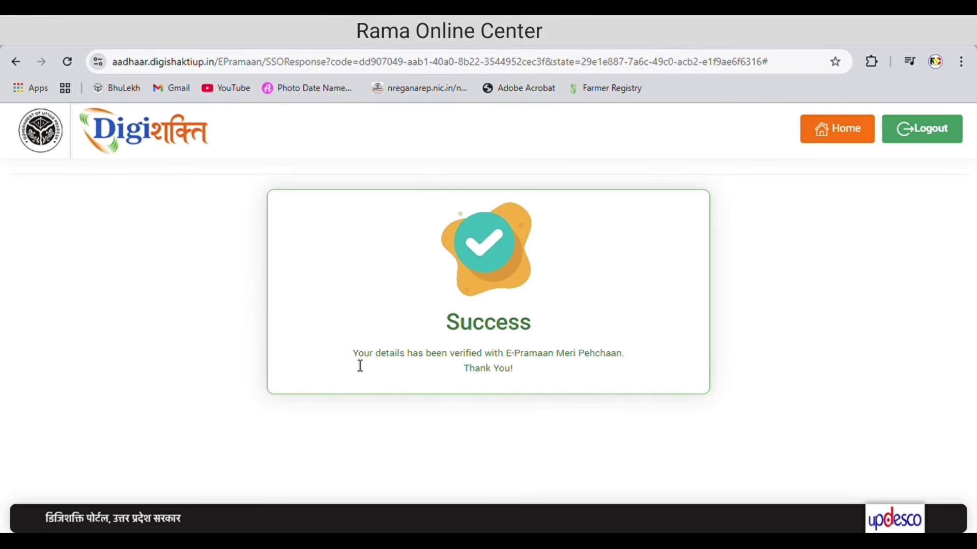
# Step: Review the verification Success and Thank You message, then return to the Digishakti home page
pyautogui.moveTo(360, 366); pyautogui.dragTo(603, 362)
pyautogui.tripleClick(529, 366)
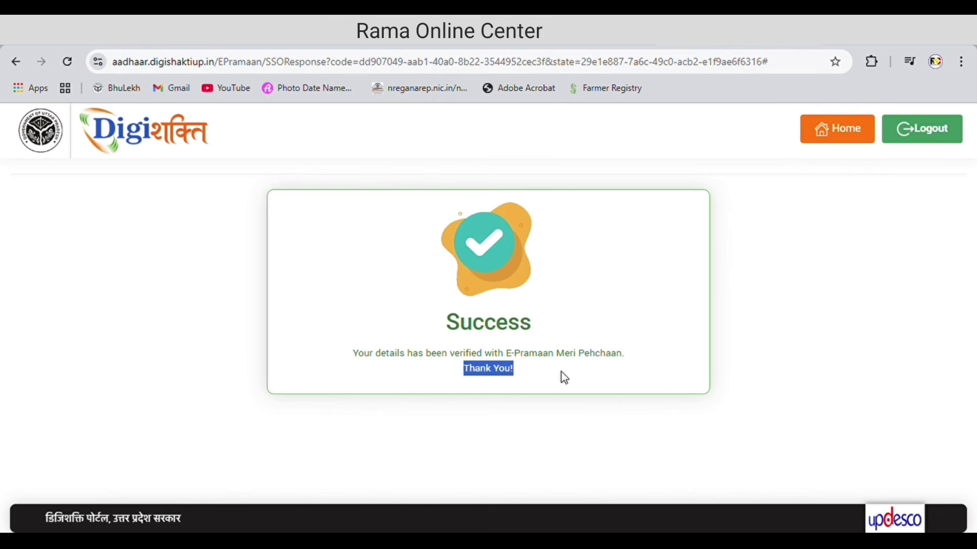
pyautogui.click(838, 130)
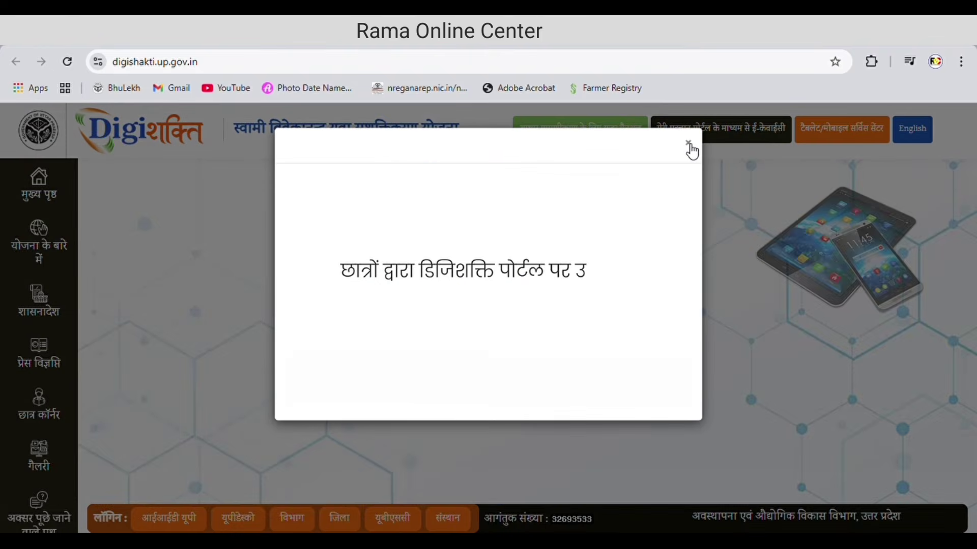
# Step: Open the student search and select State Council for Vocational Training and Government ITI Rudauli
pyautogui.click(689, 142)
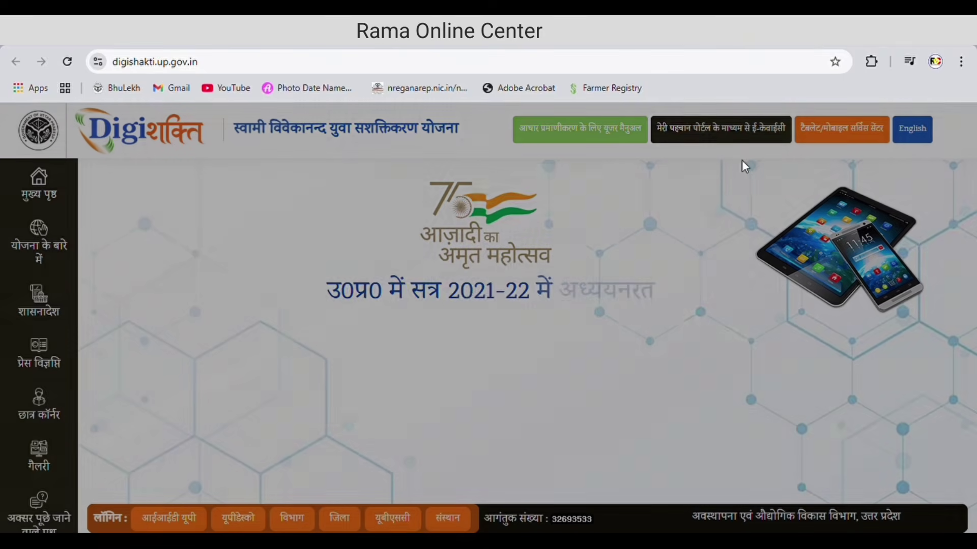
pyautogui.click(706, 143)
pyautogui.click(266, 275)
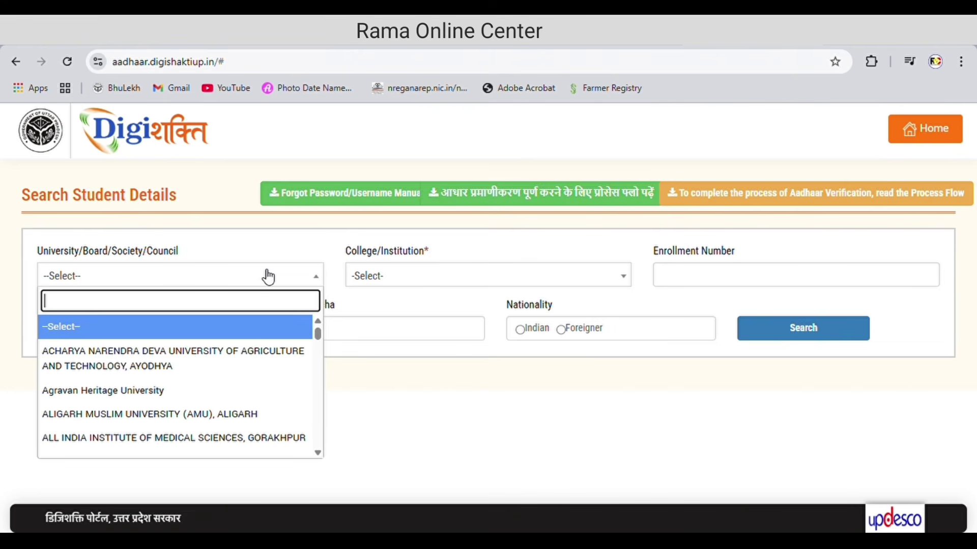
pyautogui.write('state')
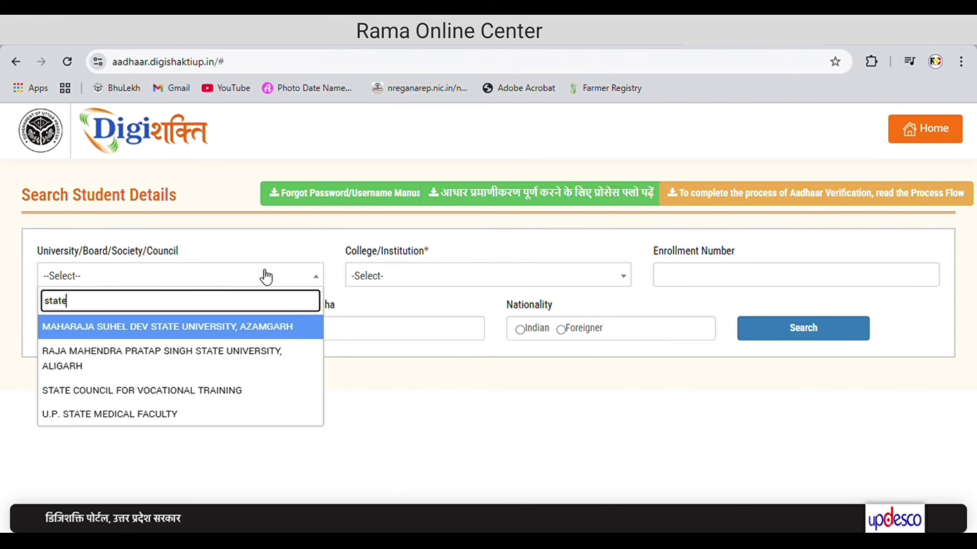
pyautogui.press('Return')
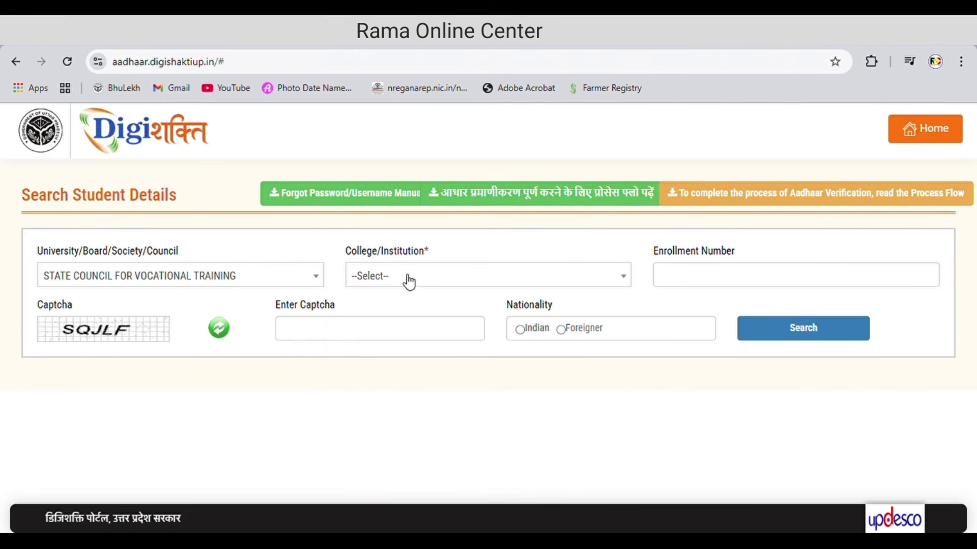
pyautogui.click(405, 277)
pyautogui.write('rudauli')
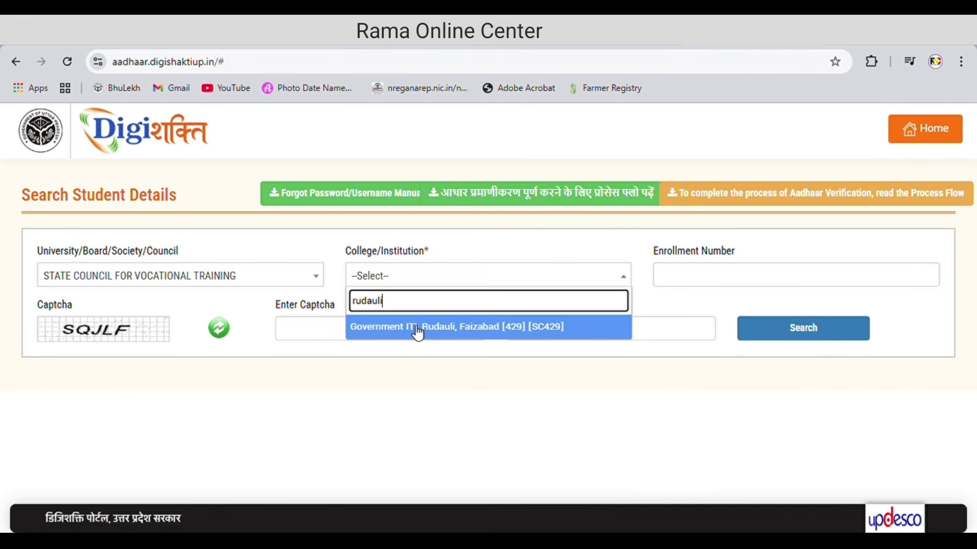
pyautogui.press('Return')
# Step: Enter the enrollment number and captcha, set nationality to Indian, and search
pyautogui.click(733, 280)
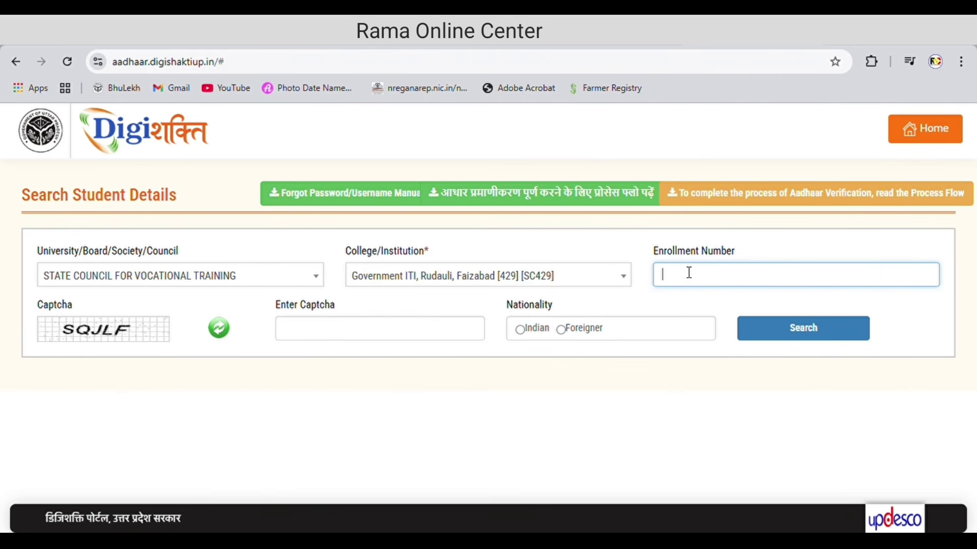
pyautogui.write('4')
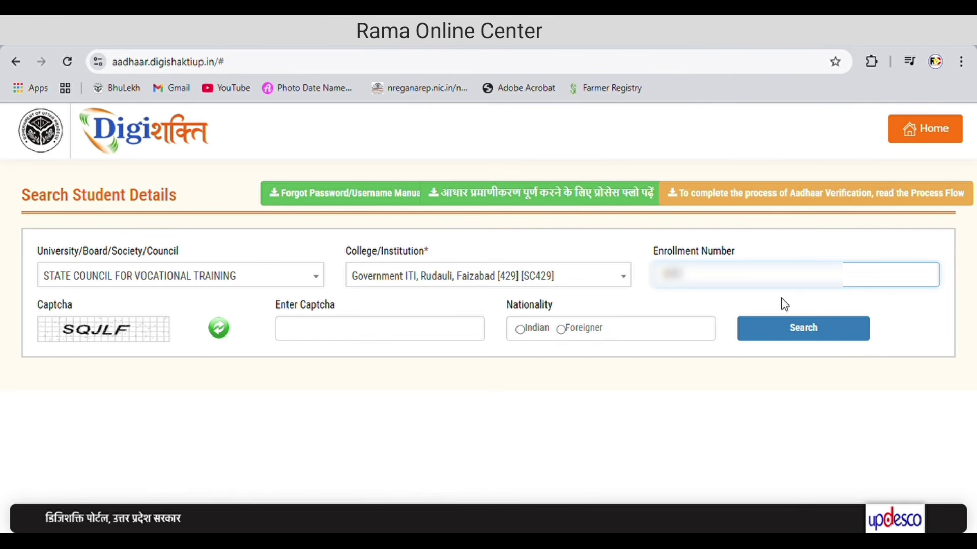
pyautogui.click(363, 337)
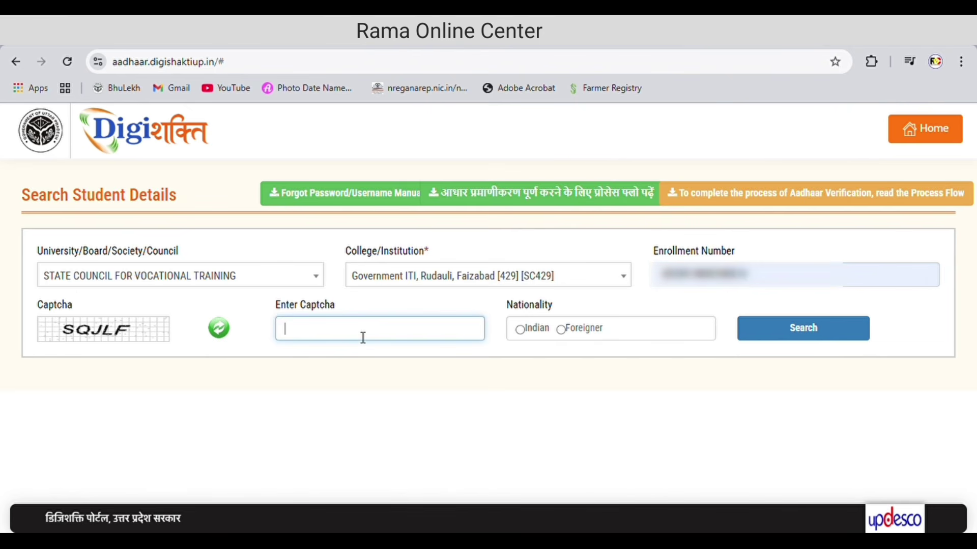
pyautogui.write('SQJLF')
pyautogui.press('Tab')
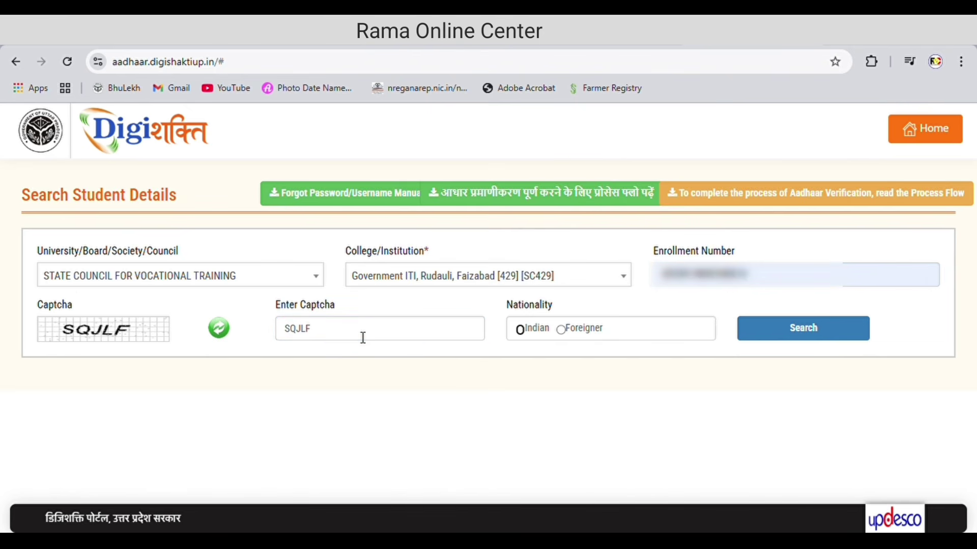
pyautogui.click(519, 331)
pyautogui.click(787, 344)
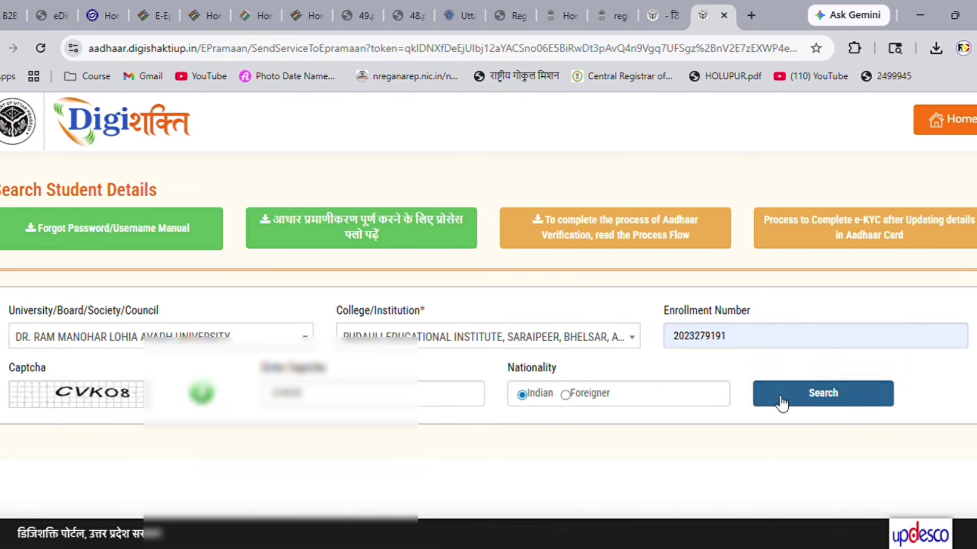
# Step: Re-run the student search and review the student's enrollment details row
pyautogui.click(795, 388)
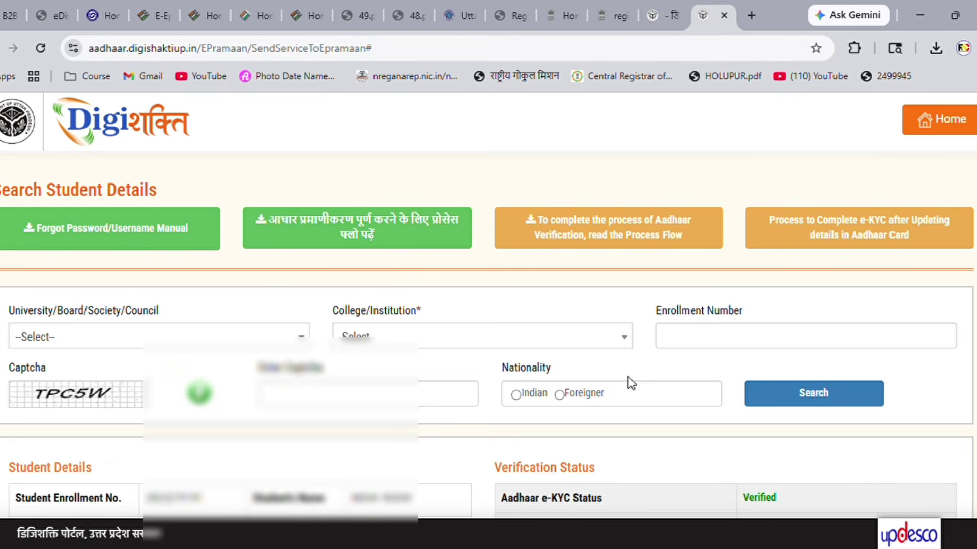
pyautogui.scroll(-3, 631, 382)
pyautogui.moveTo(16, 376); pyautogui.dragTo(543, 364)
pyautogui.click(639, 380)
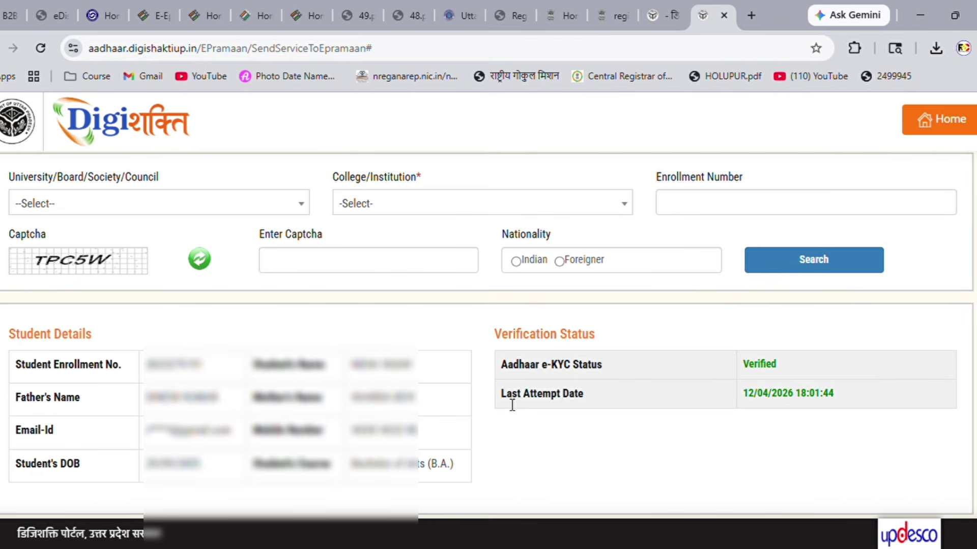
# Step: Point out the Last Attempt Date value 12/04/2026 18:01:44 in Verification Status
pyautogui.moveTo(512, 405); pyautogui.dragTo(612, 402)
pyautogui.moveTo(750, 396); pyautogui.dragTo(836, 399)
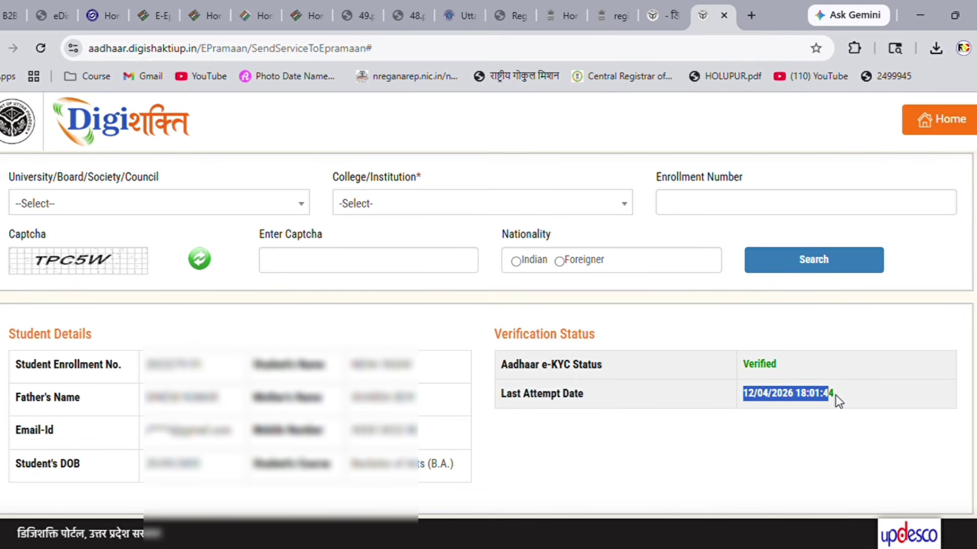
pyautogui.click(760, 407)
pyautogui.moveTo(739, 401); pyautogui.dragTo(828, 412)
pyautogui.click(787, 438)
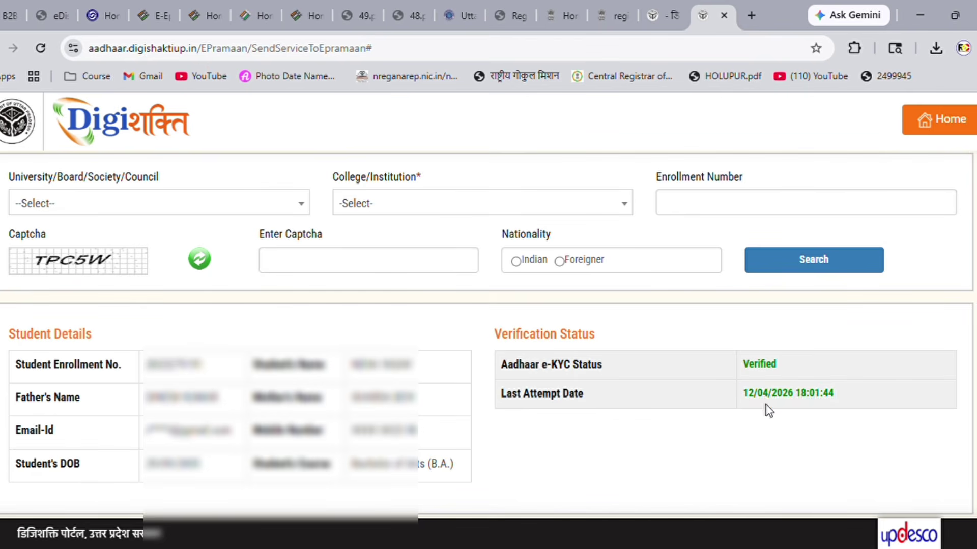
pyautogui.moveTo(758, 399); pyautogui.dragTo(907, 387)
pyautogui.click(693, 444)
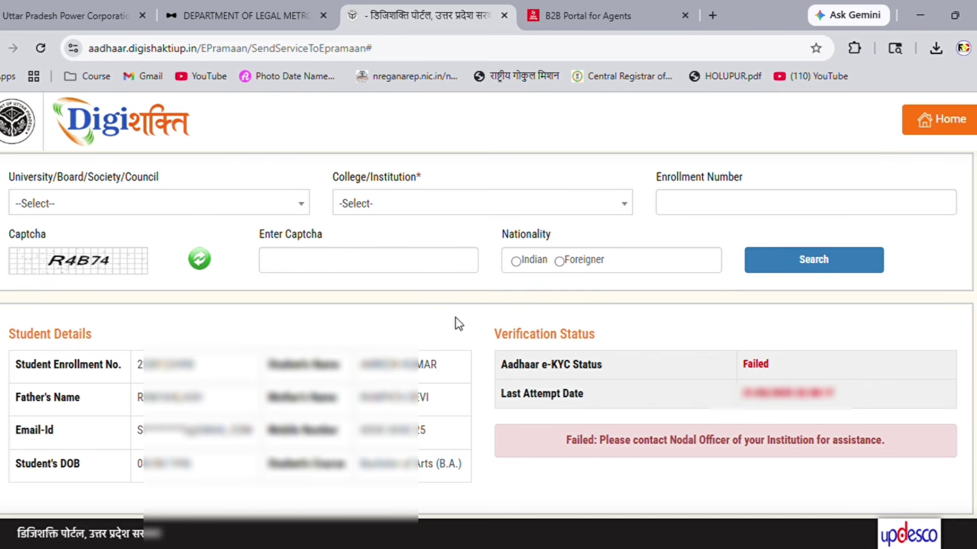
pyautogui.tripleClick(641, 447)
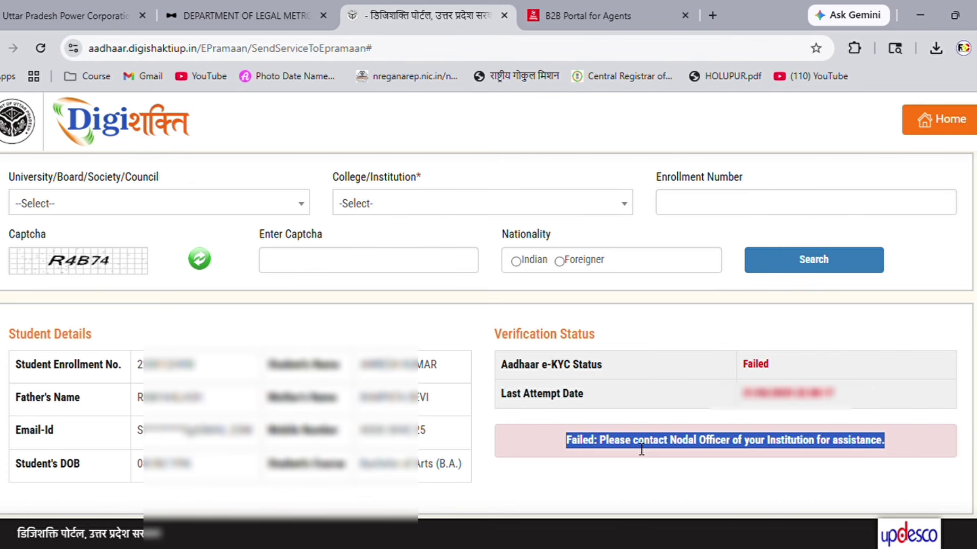
pyautogui.click(622, 450)
pyautogui.tripleClick(611, 449)
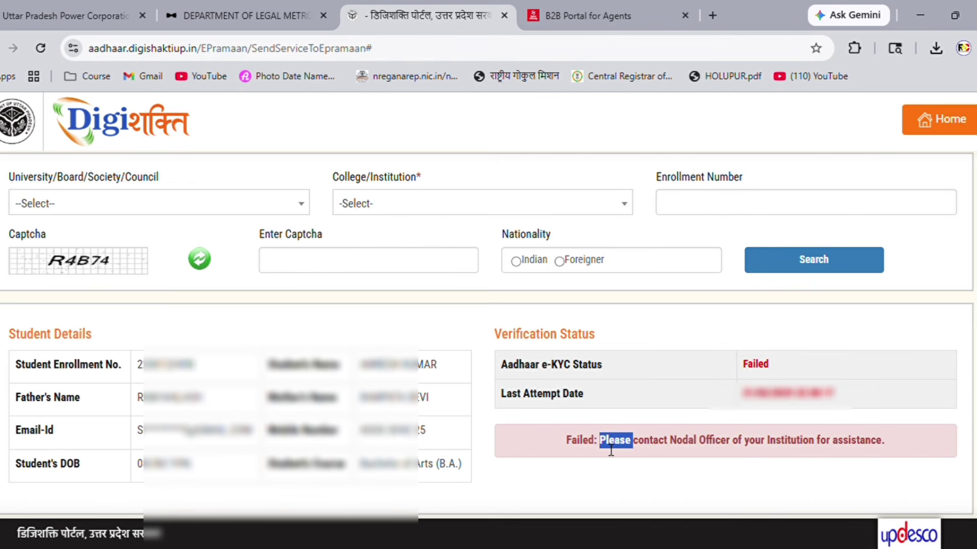
pyautogui.click(604, 448)
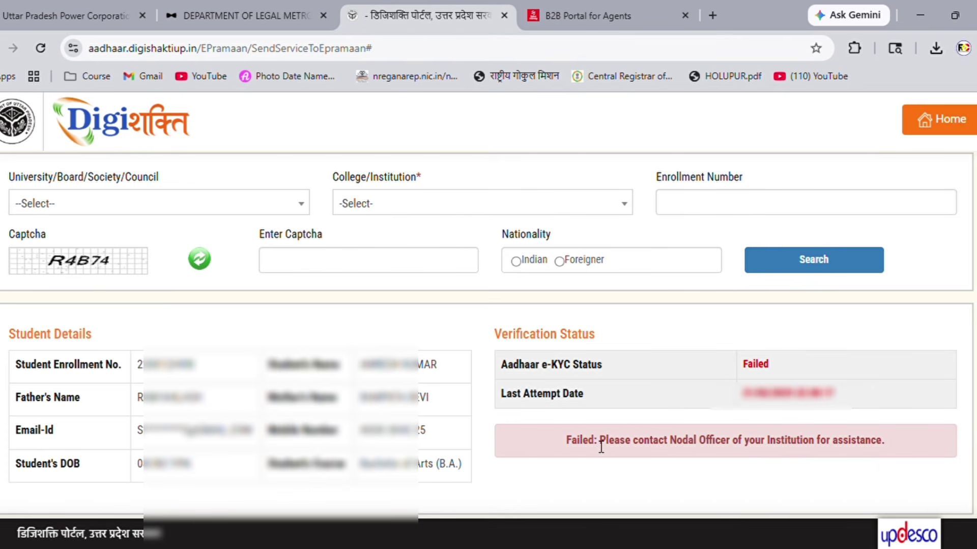
pyautogui.tripleClick(630, 447)
pyautogui.click(632, 447)
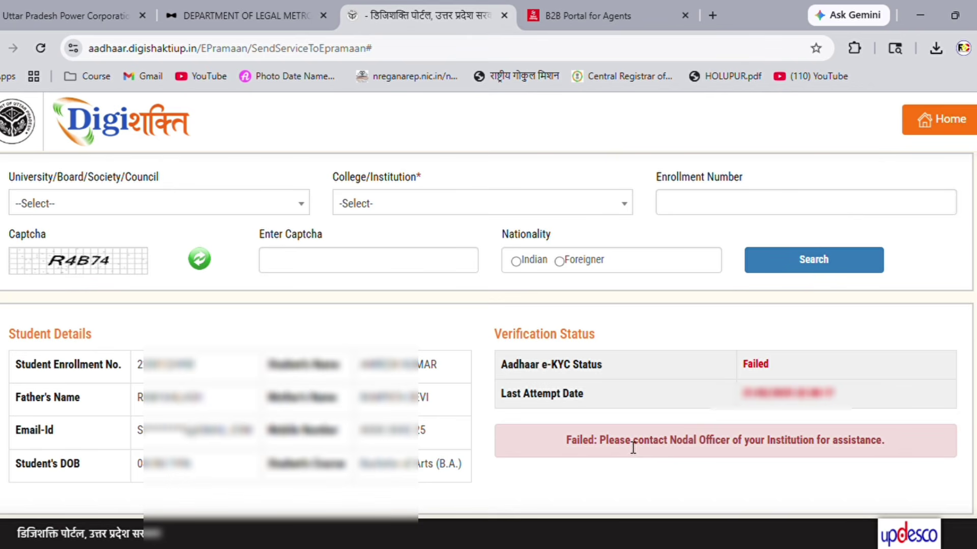